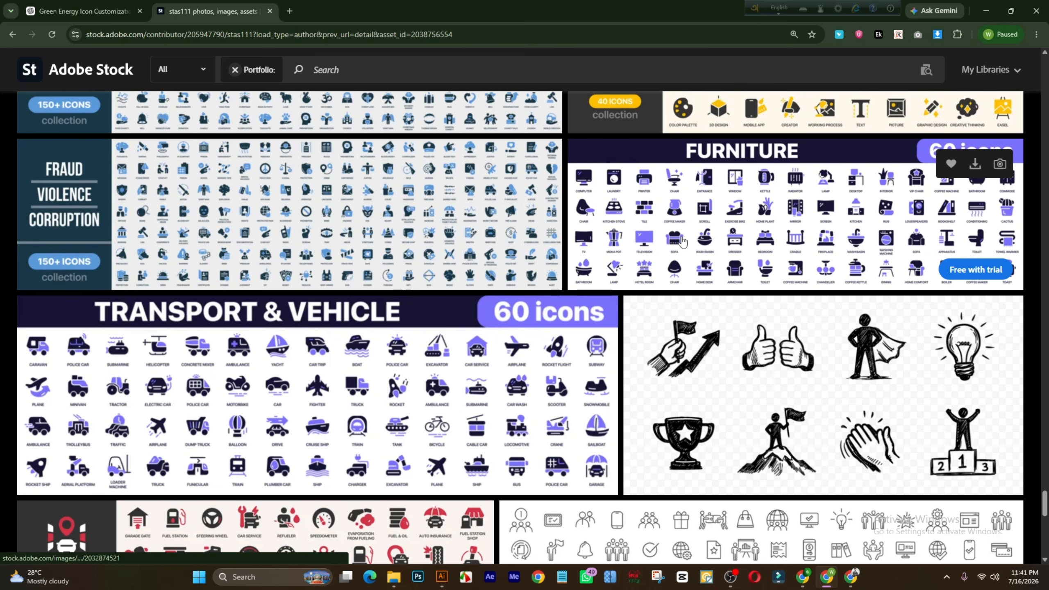
Step: Browse the stock contributor's portfolio to examine which themed icon collections it offers and how they are laid out
scroll(788, 233, "up", 10)
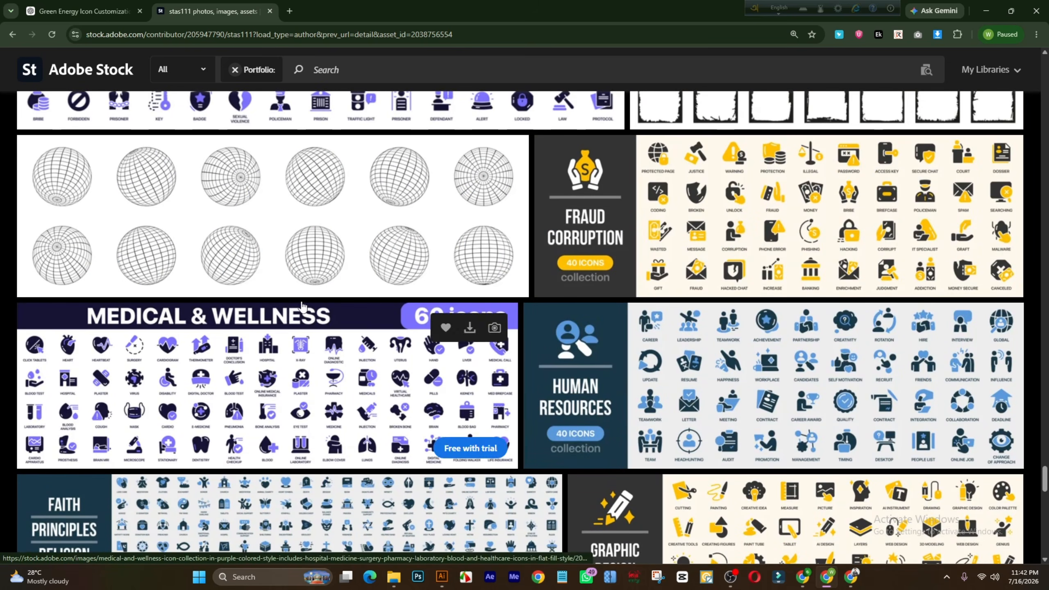
scroll(683, 288, "up", 12)
scroll(683, 288, "up", 18)
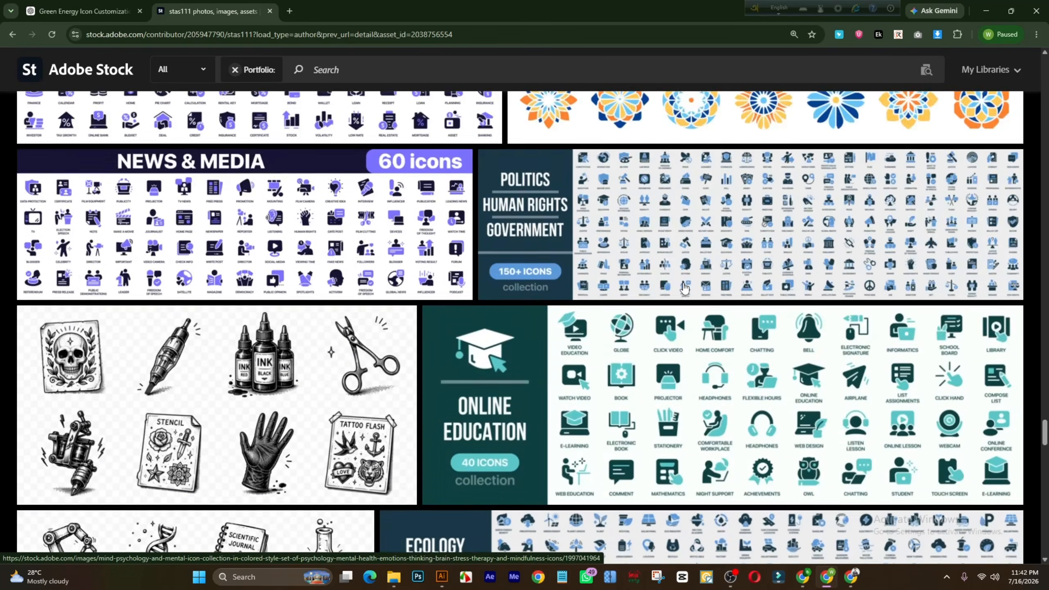
scroll(684, 288, "up", 11)
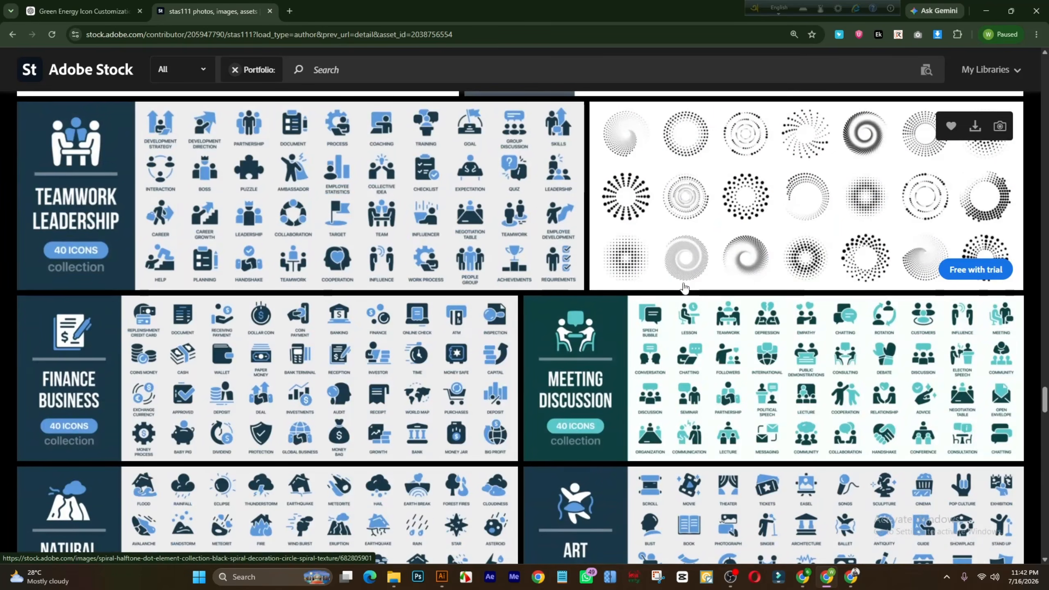
scroll(683, 288, "up", 6)
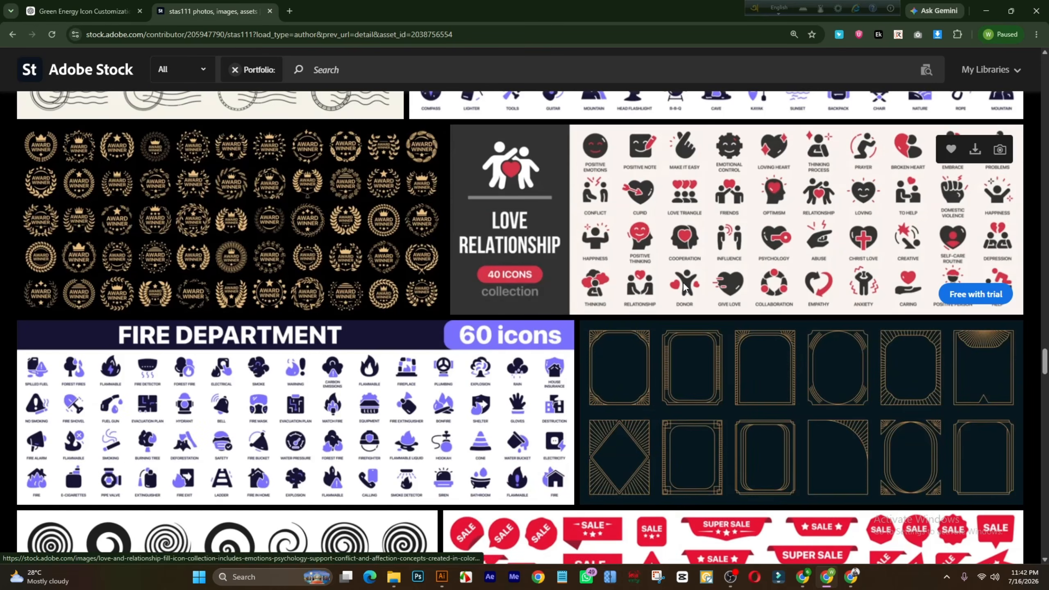
scroll(683, 285, "up", 9)
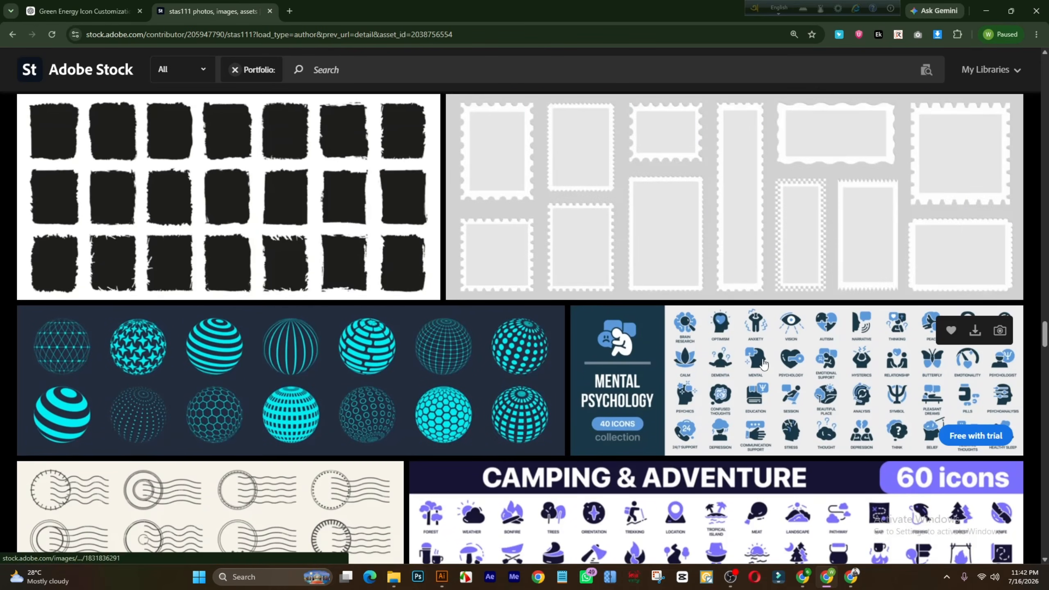
scroll(763, 367, "down", 4)
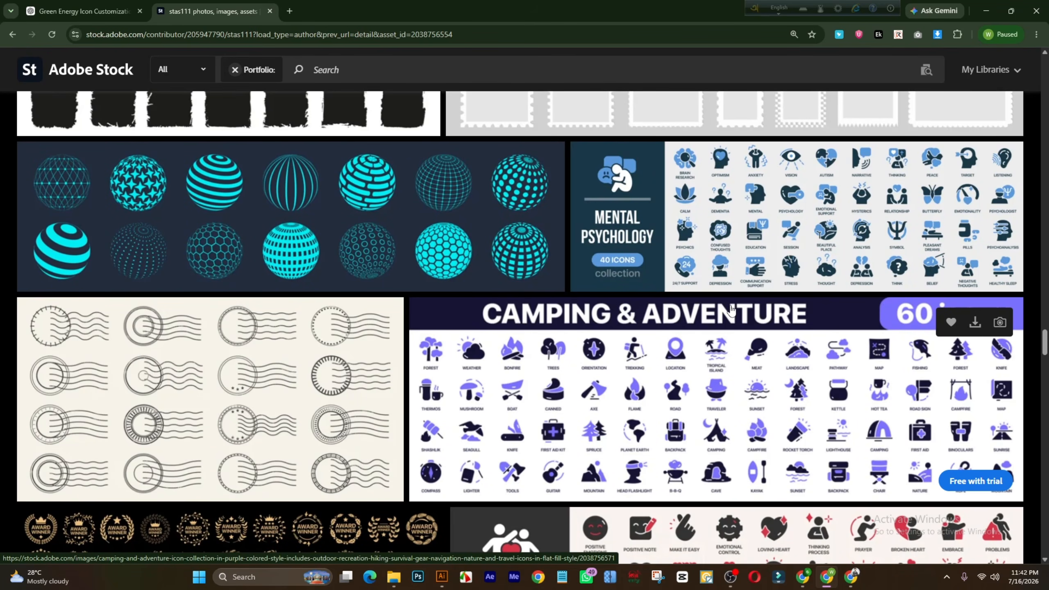
scroll(730, 309, "down", 17)
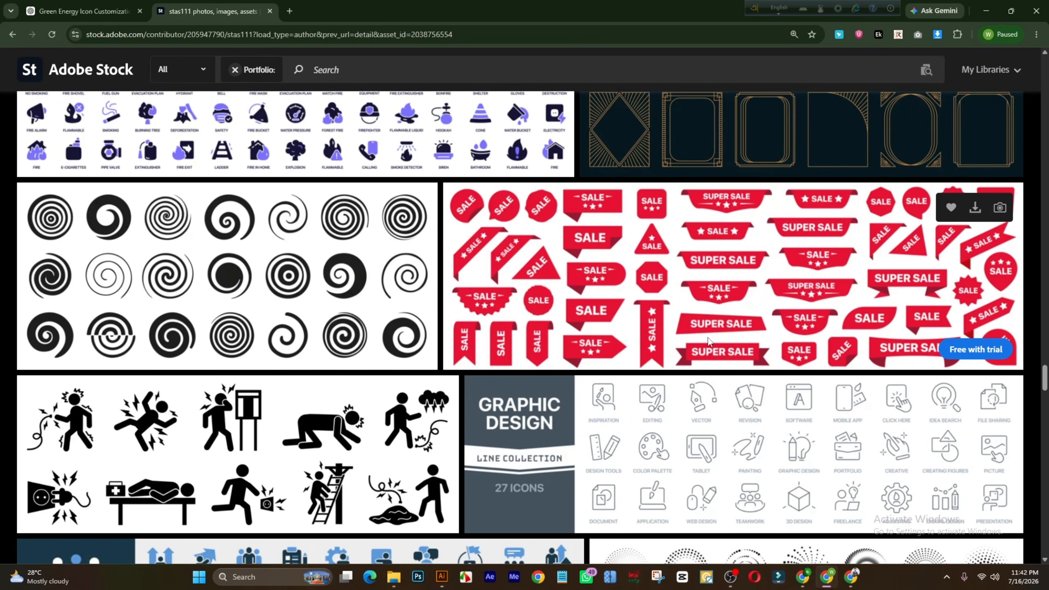
scroll(707, 339, "down", 11)
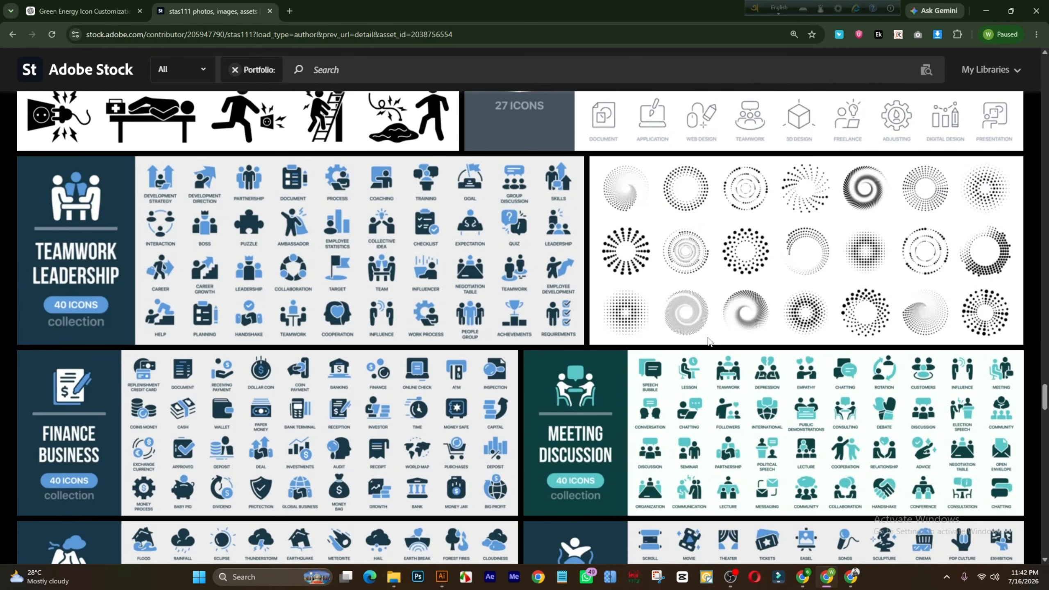
scroll(708, 339, "down", 9)
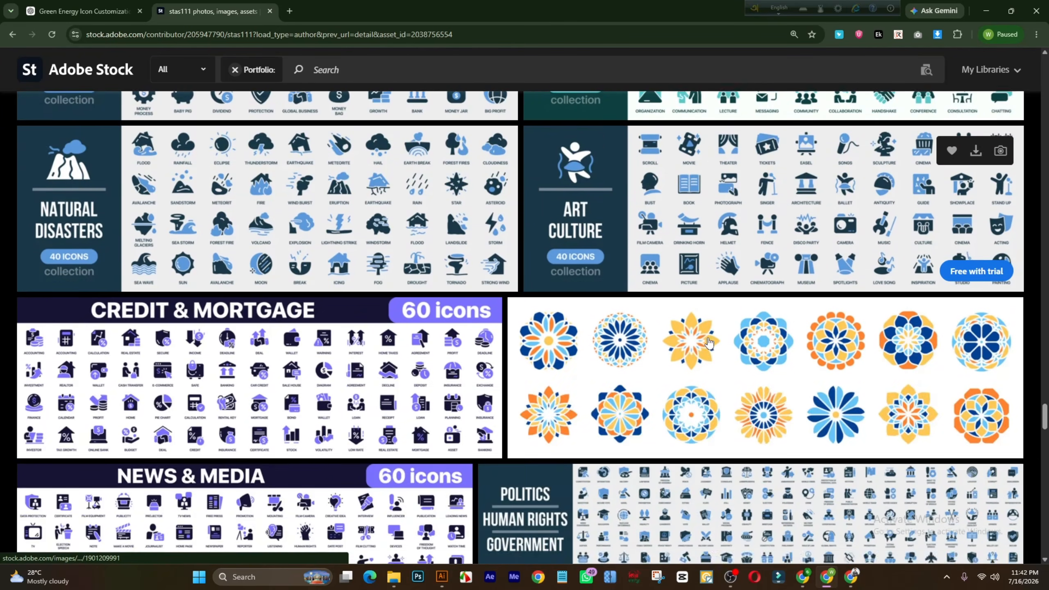
scroll(707, 342, "down", 8)
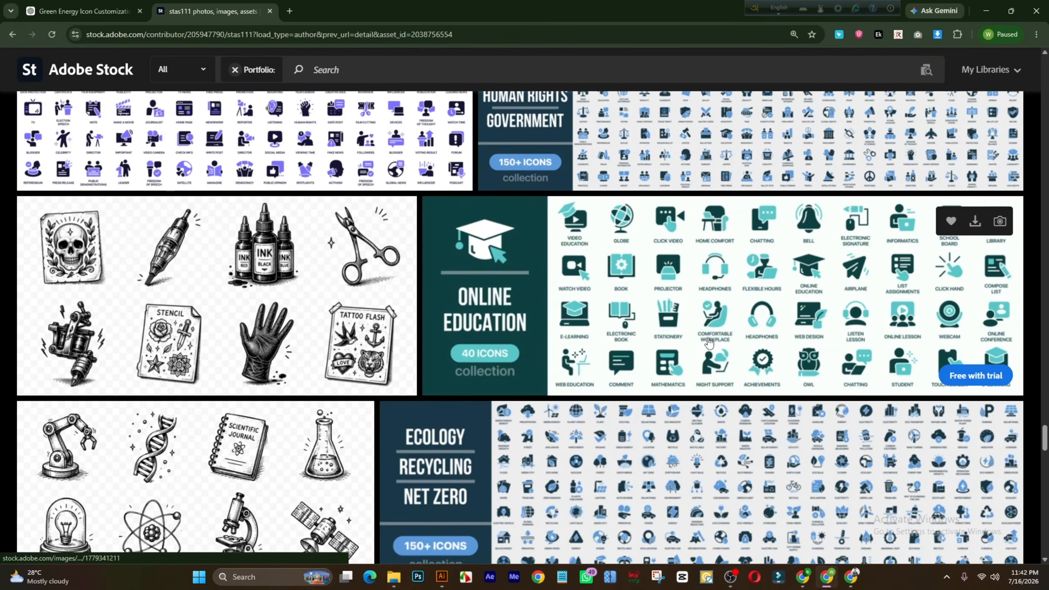
scroll(709, 342, "down", 13)
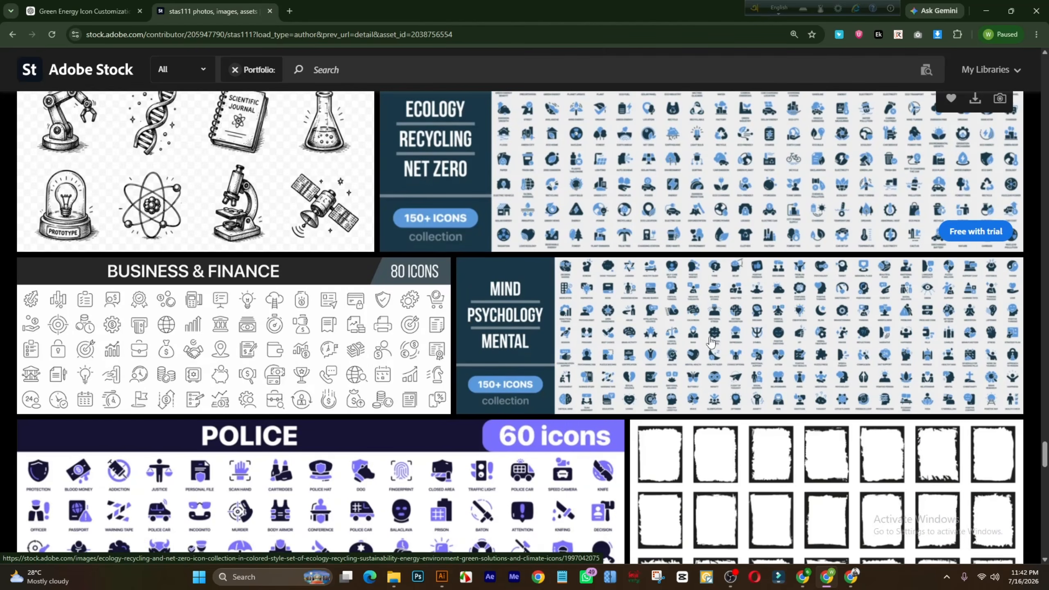
scroll(709, 342, "down", 19)
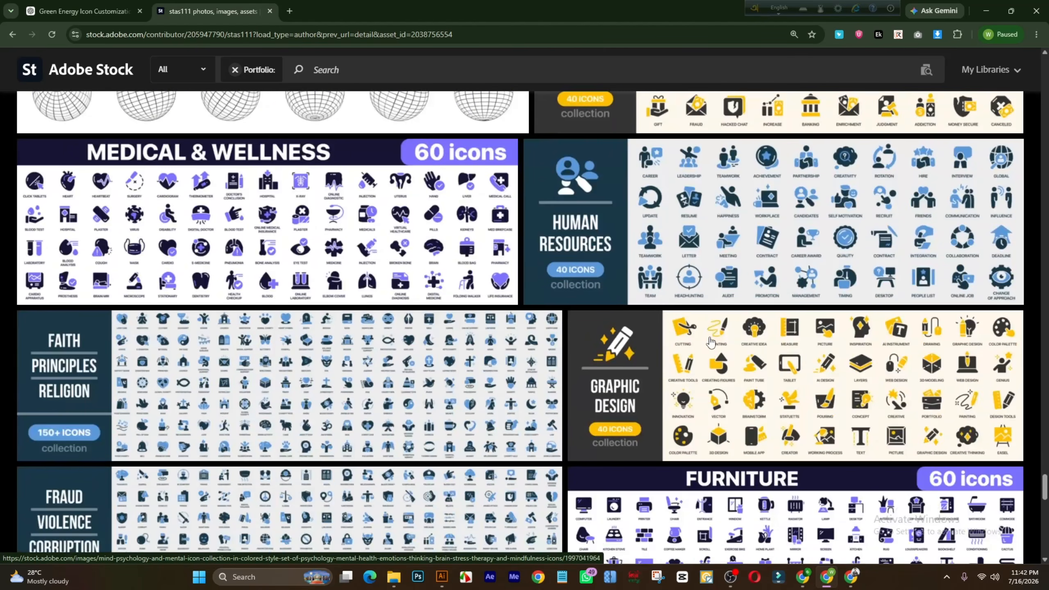
scroll(710, 342, "down", 10)
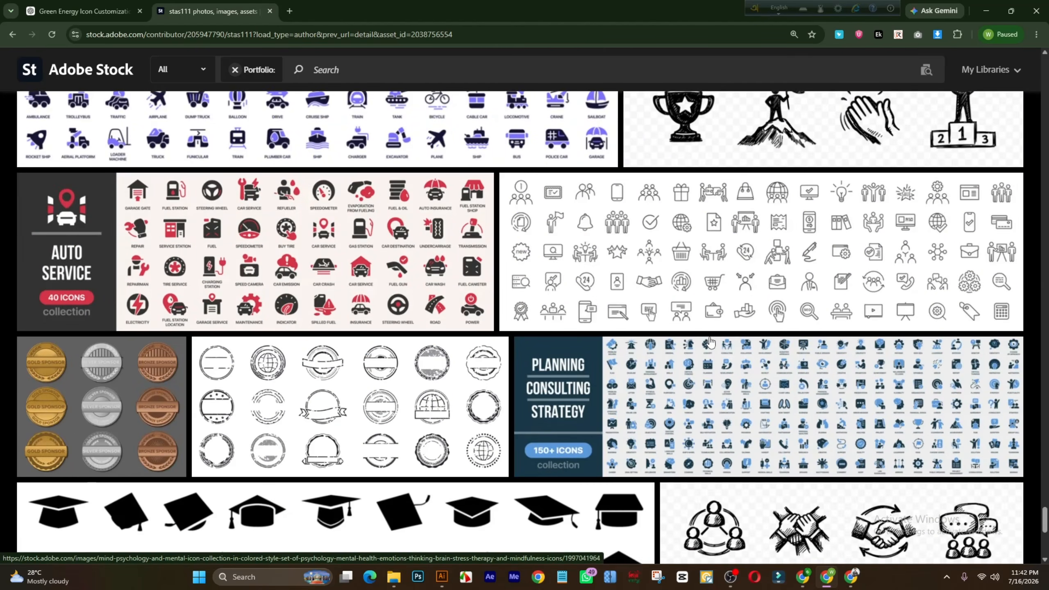
scroll(710, 342, "down", 3)
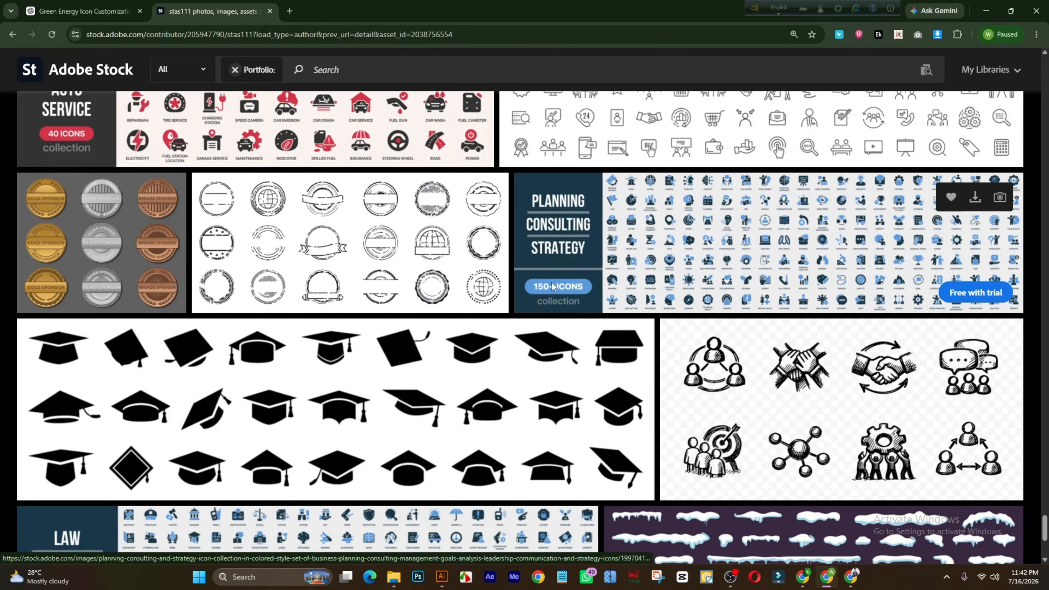
Step: Go to the Recent top sellers page in Contributors Insights and show the Vectors category
left_click(62, 12)
left_click(199, 11)
scroll(949, 413, "up", 7)
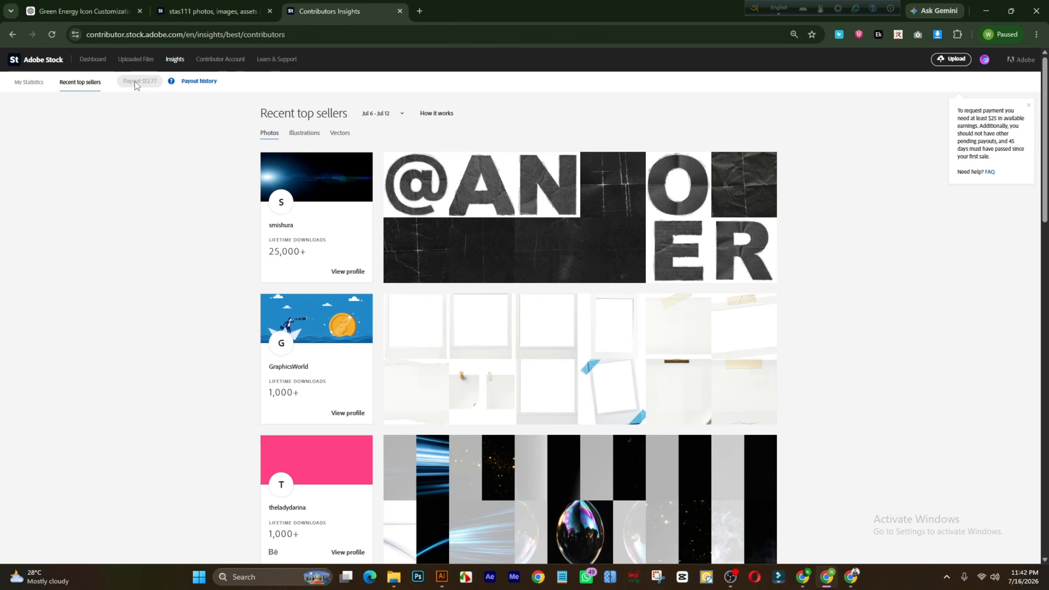
left_click(345, 133)
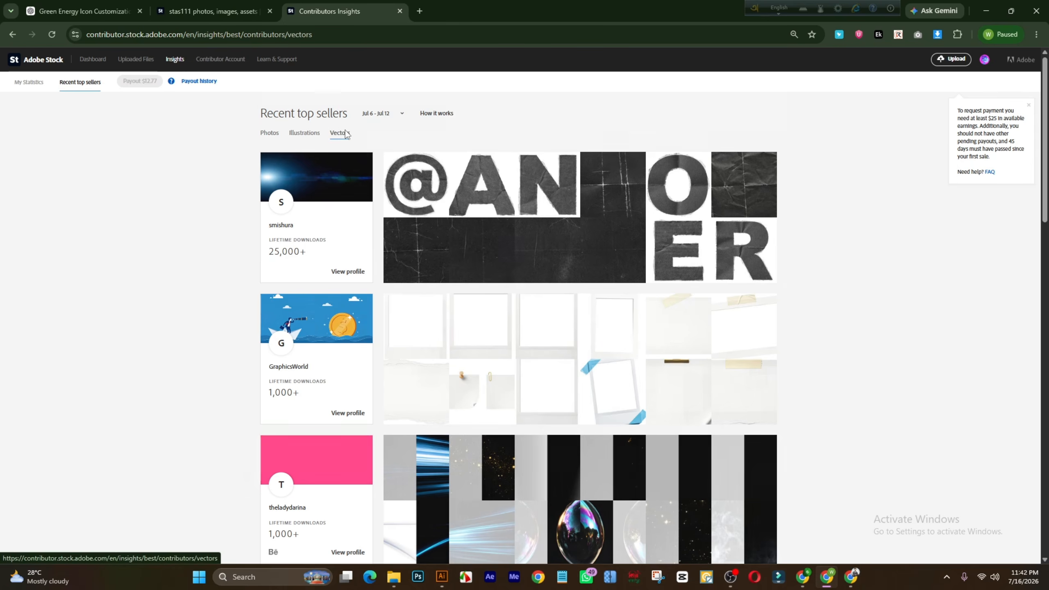
Step: Bring up the portfolio of the last contributor in the vector top sellers list, the one offering line icon sets
scroll(553, 288, "down", 15)
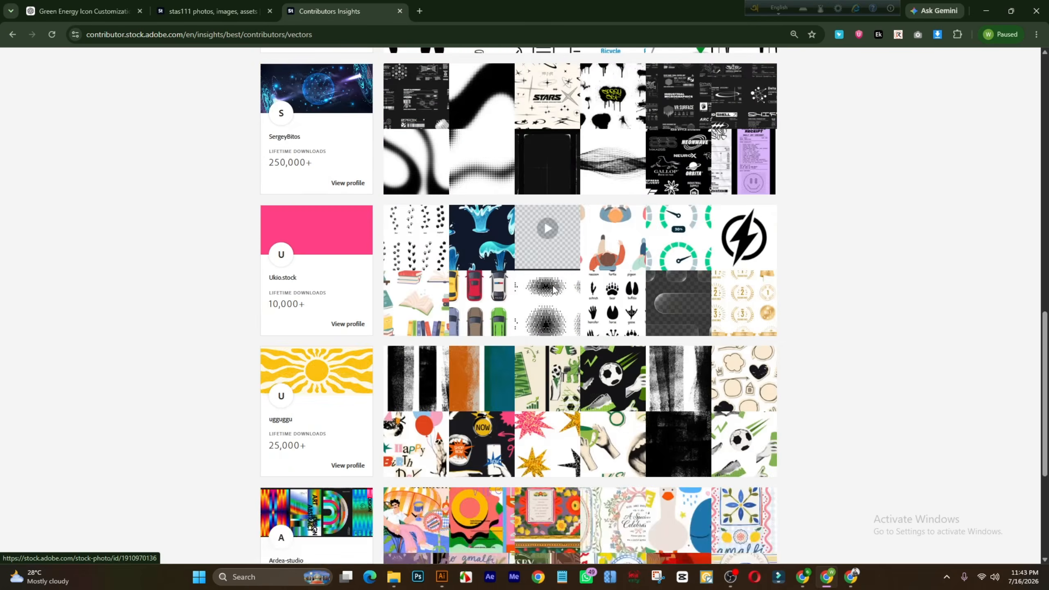
scroll(553, 288, "down", 5)
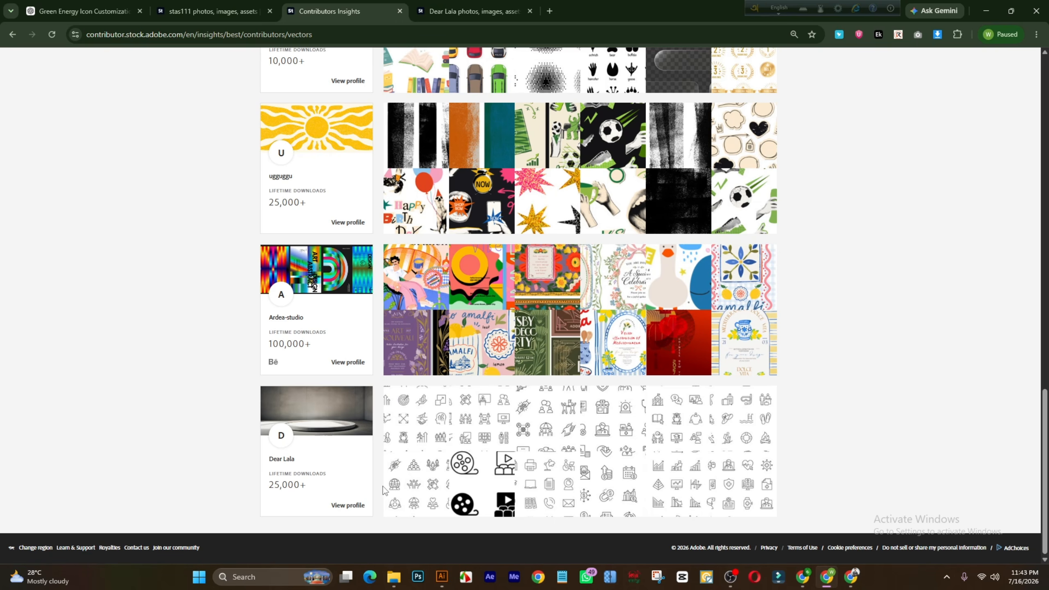
scroll(382, 486, "up", 4)
left_click(448, 14)
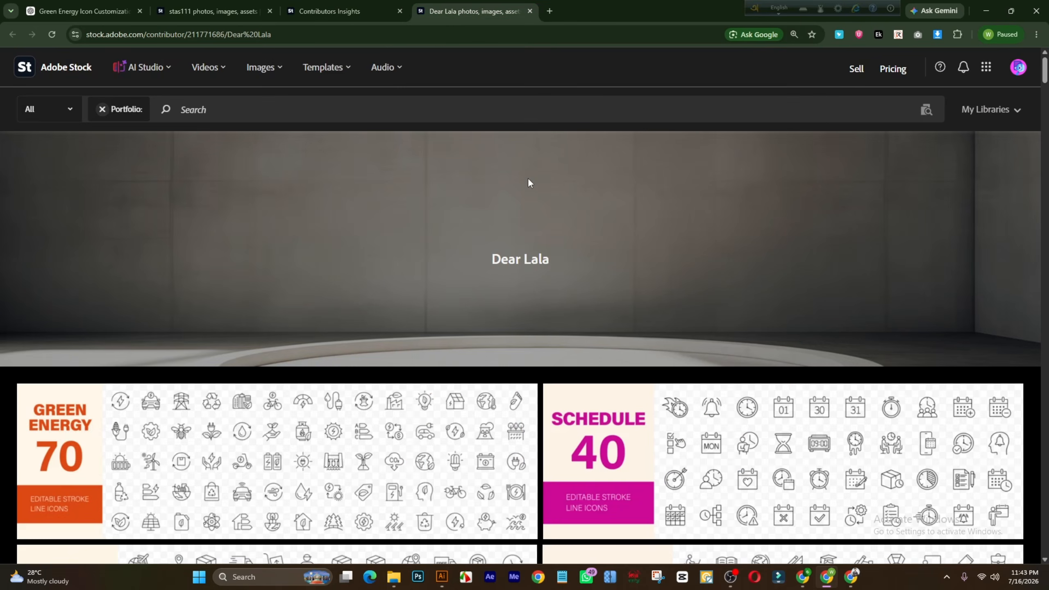
Step: Find the Meal 36 editable stroke line icon set in the contributor's portfolio and open its details
scroll(528, 182, "down", 15)
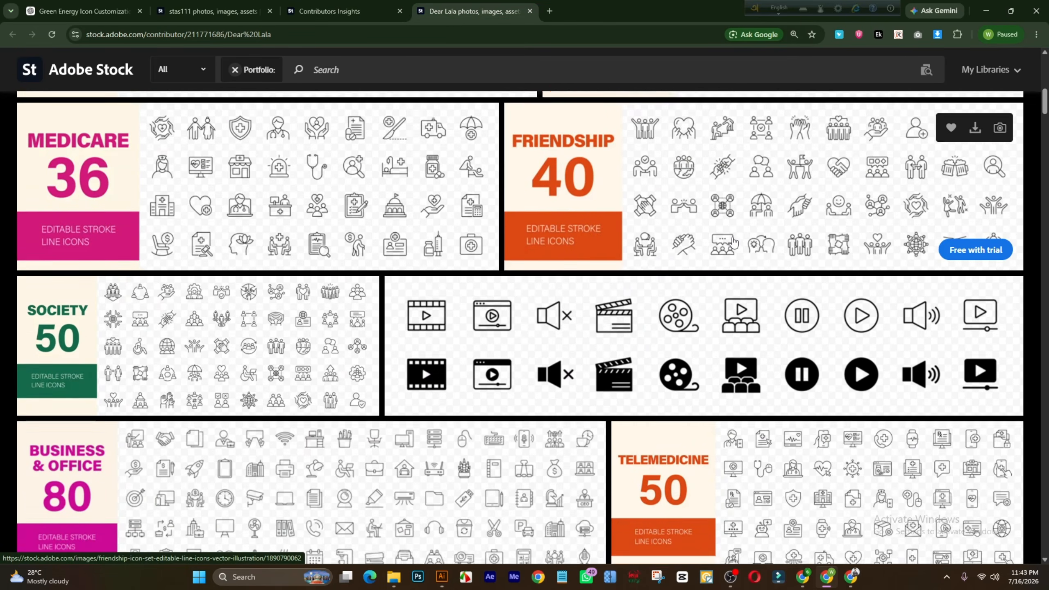
scroll(732, 243, "down", 3)
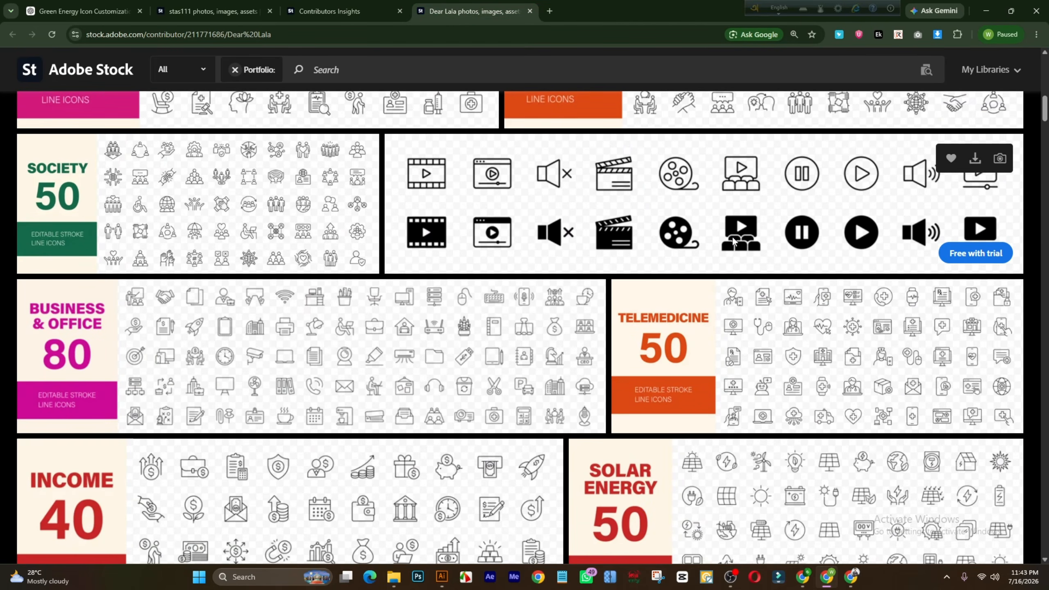
scroll(732, 242, "down", 1)
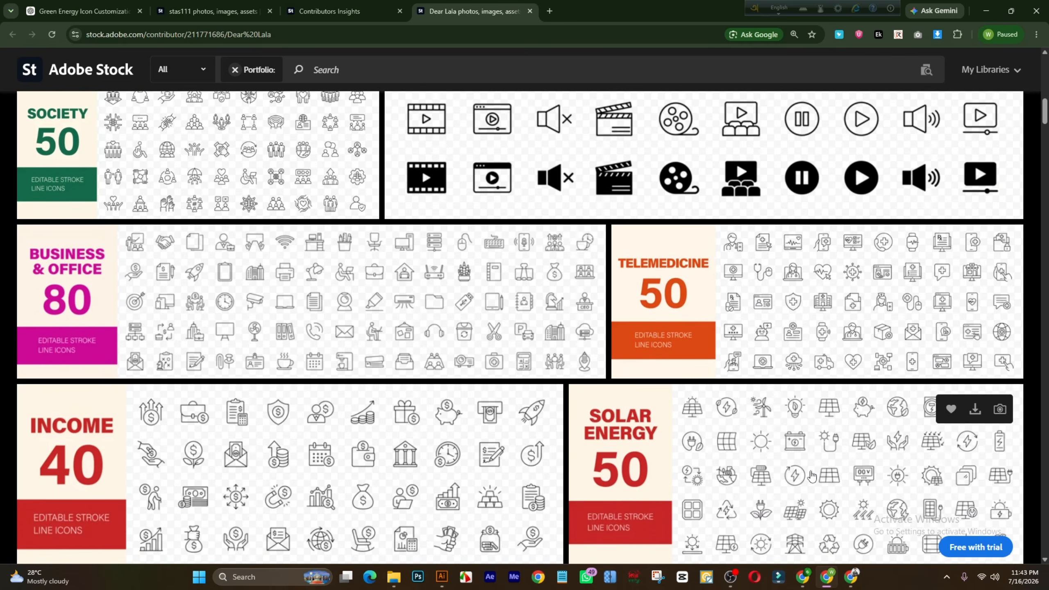
scroll(814, 457, "down", 10)
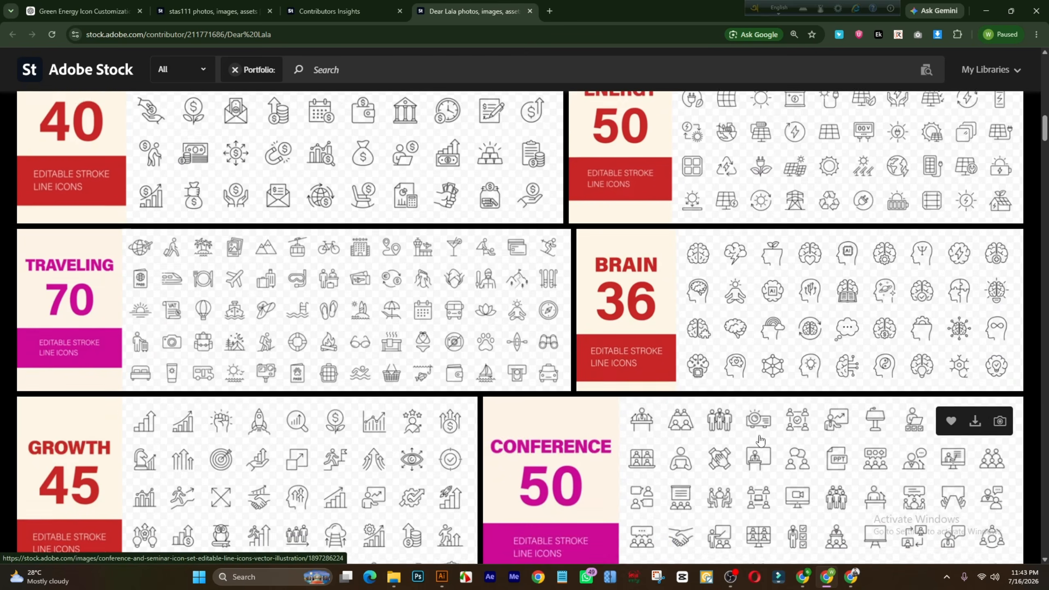
scroll(688, 411, "down", 4)
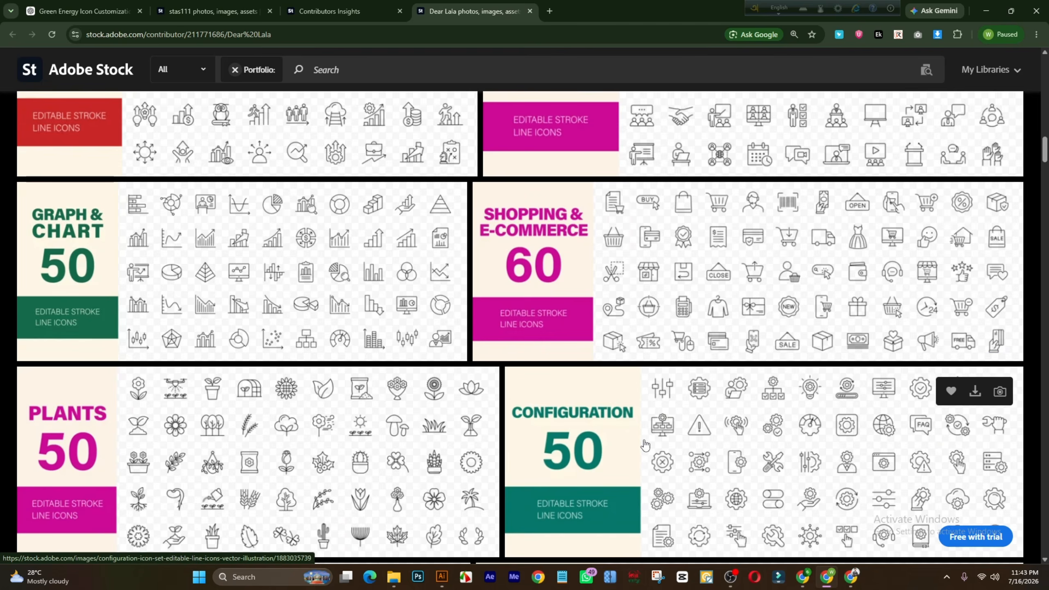
left_click(743, 449)
left_click(712, 161)
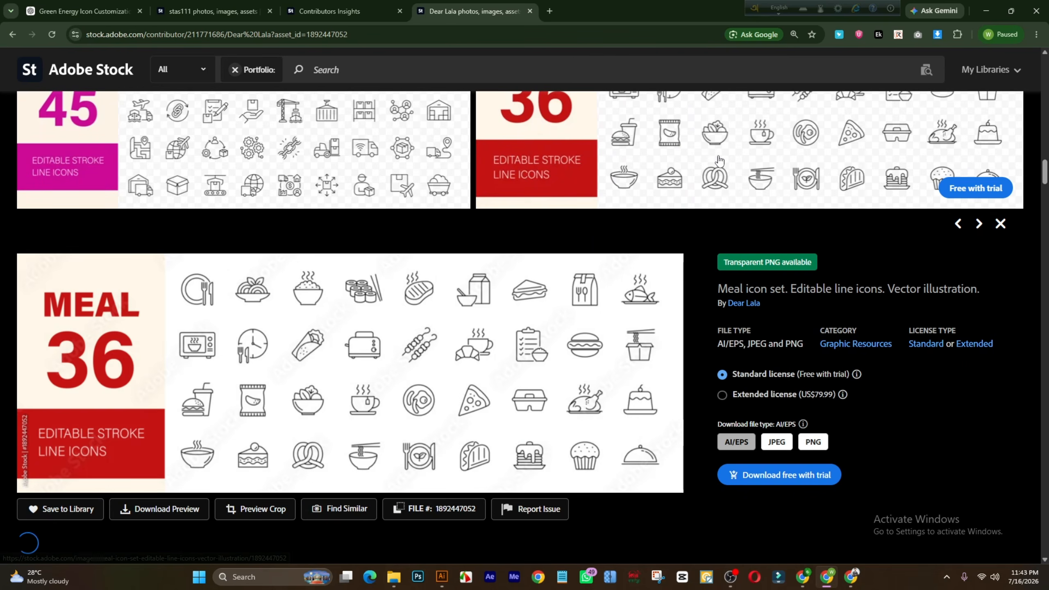
Step: Copy the words "Meal icon set" from the asset's title
scroll(684, 171, "up", 3)
scroll(684, 171, "down", 2)
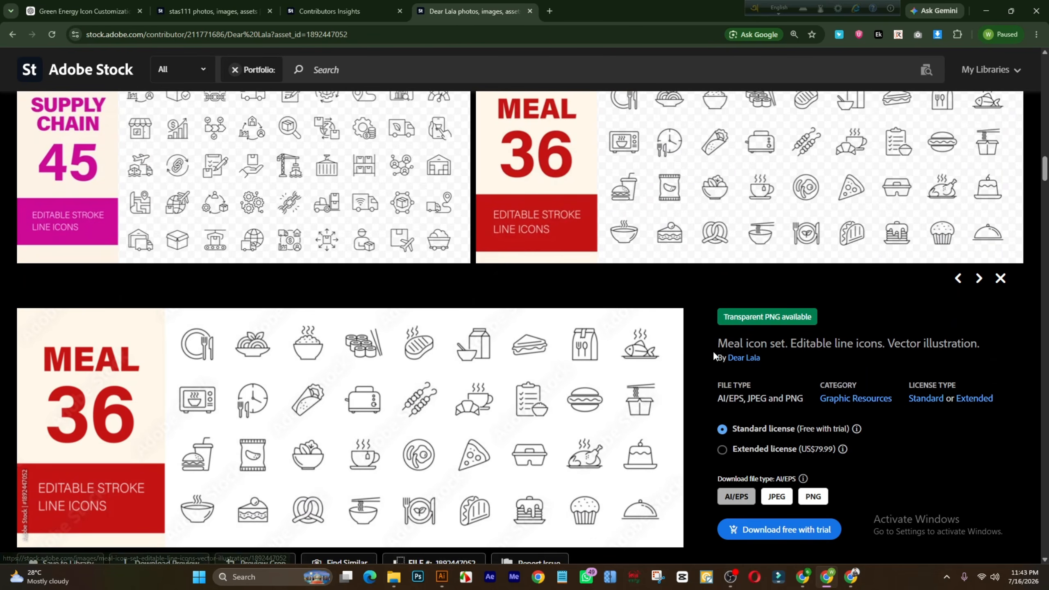
left_click_drag(717, 345, 787, 345)
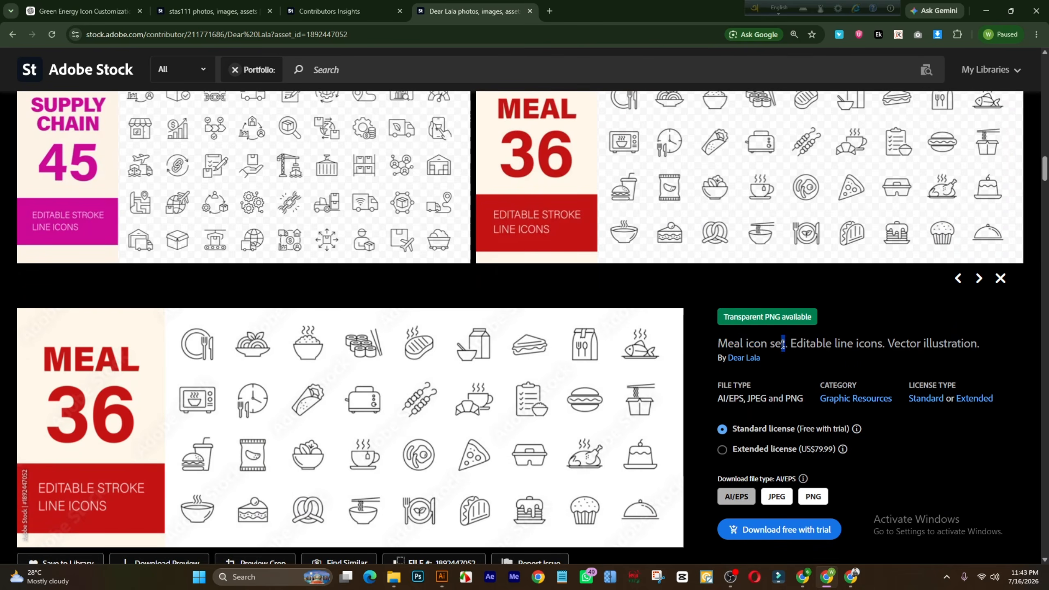
right_click(726, 345)
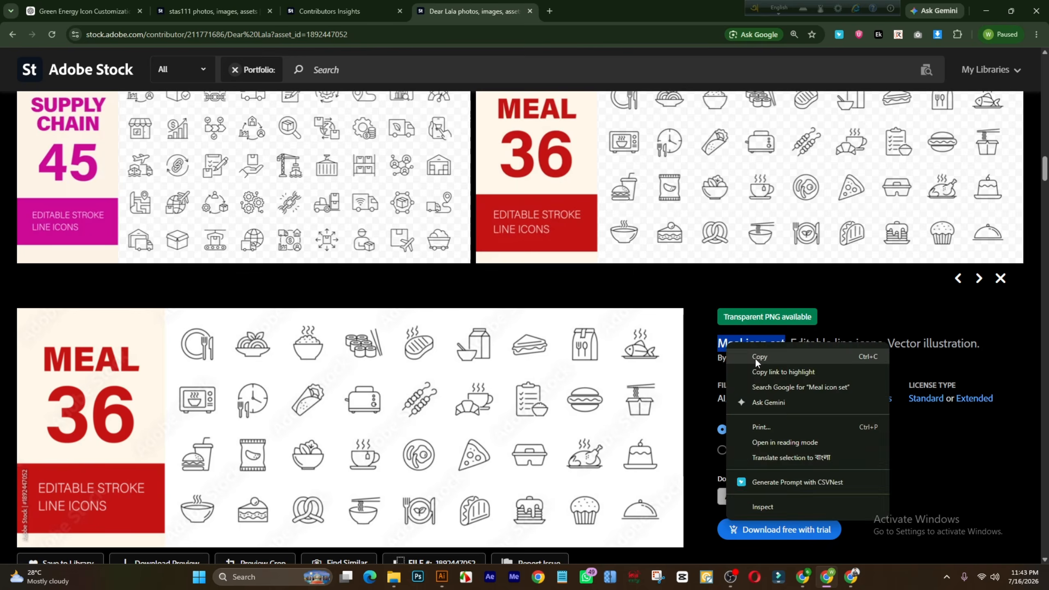
left_click(758, 358)
Step: Switch to the Google Flow project, delete the failed generation, and preview the plant icon collection before returning to all media
left_click(851, 581)
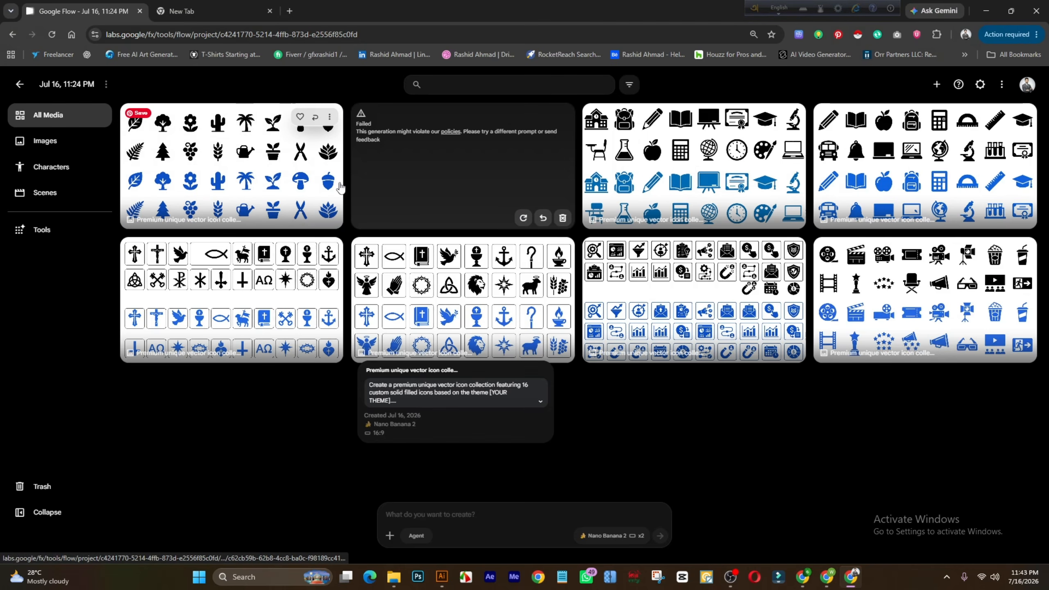
left_click(562, 217)
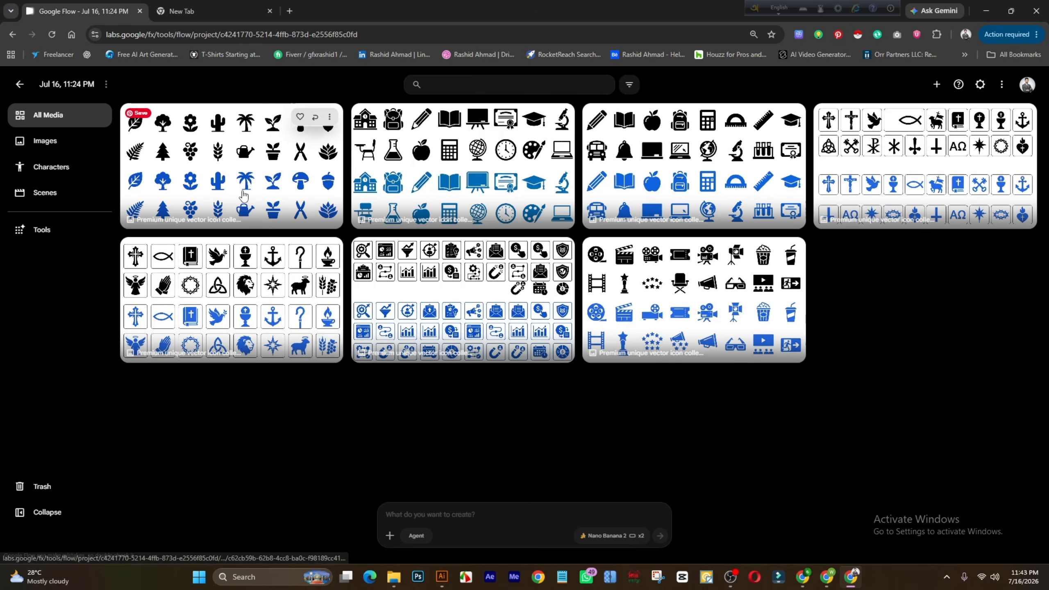
left_click(244, 196)
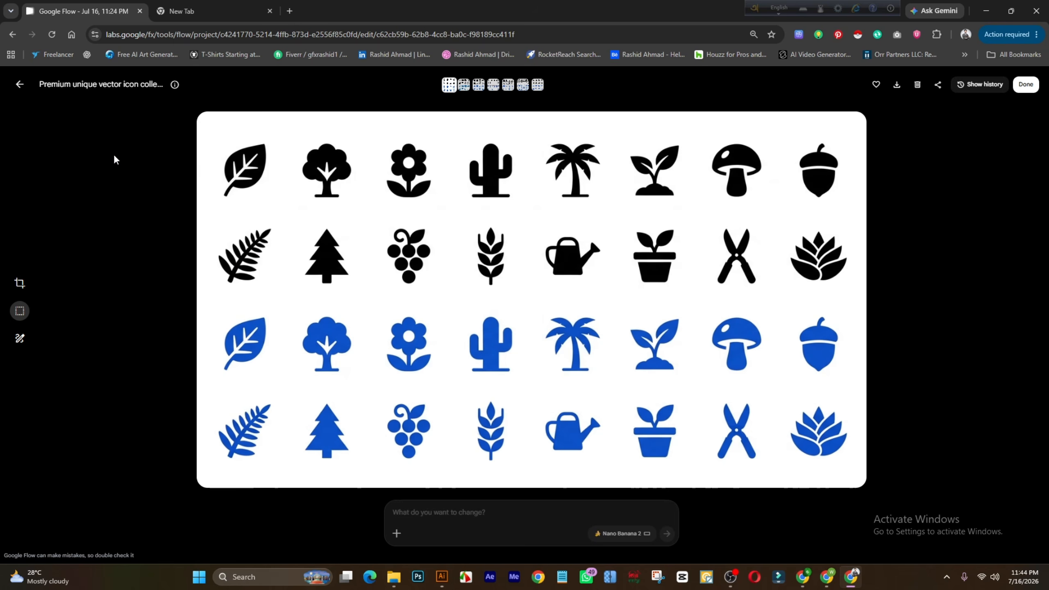
left_click(19, 84)
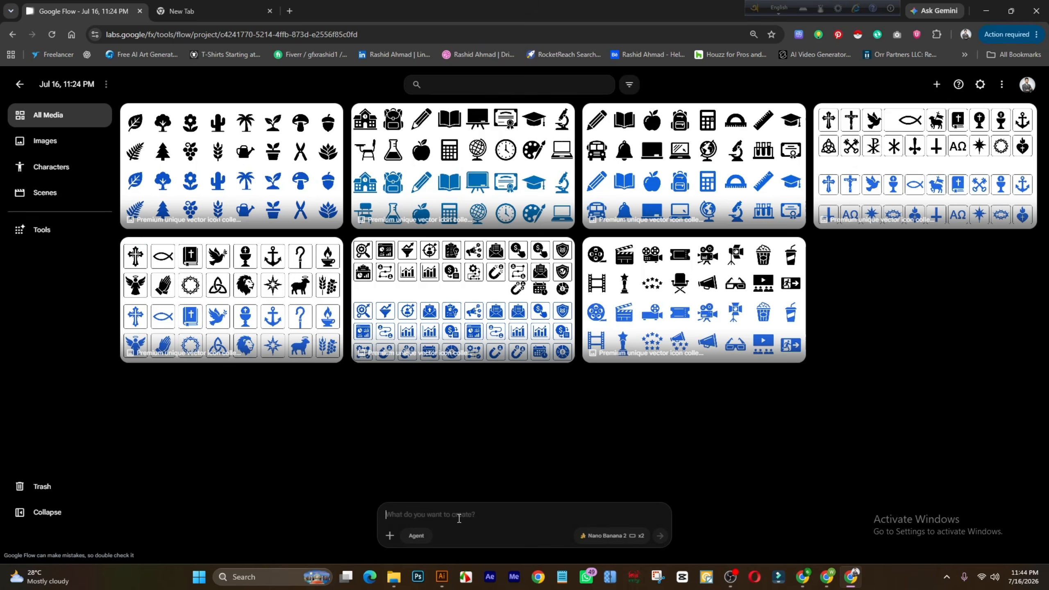
Step: Insert the saved prompt template for a 16-icon solid filled vector collection with the [YOUR THEME] placeholder from the clipboard history into the prompt
key("super+v")
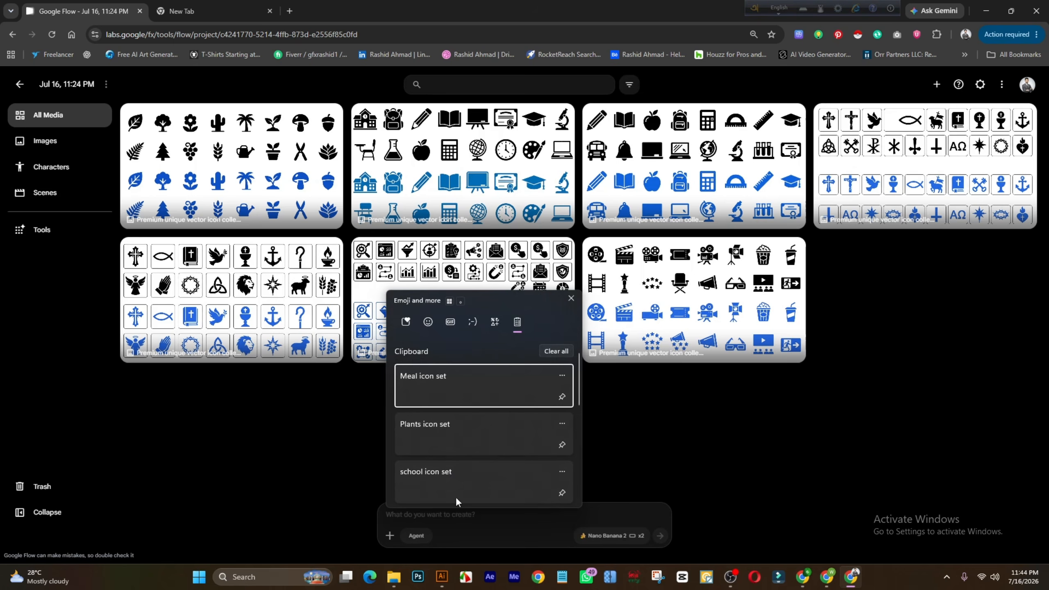
scroll(442, 428, "down", 5)
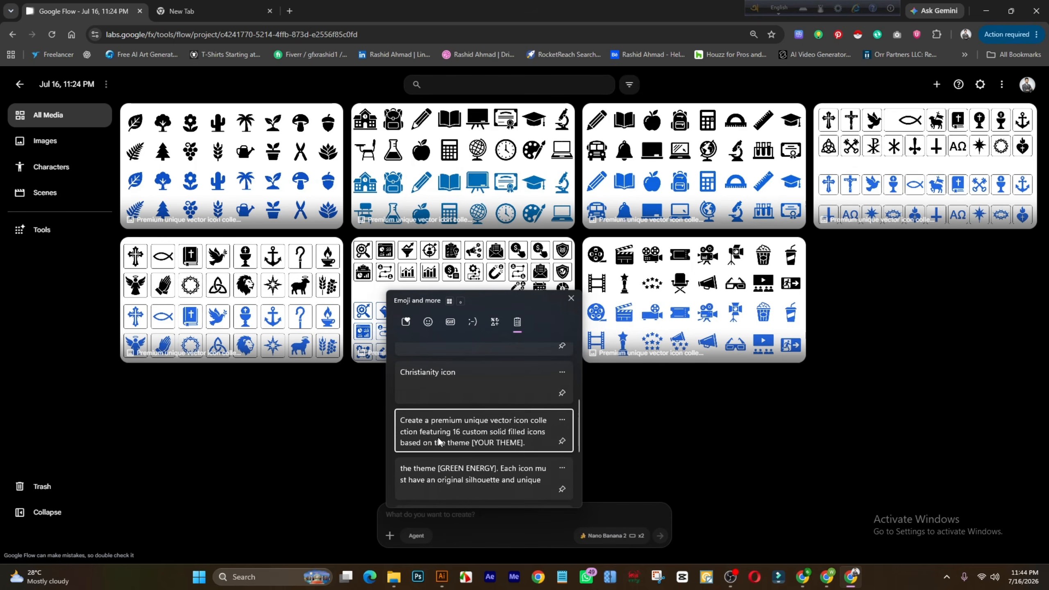
left_click(437, 436)
scroll(520, 503, "up", 10)
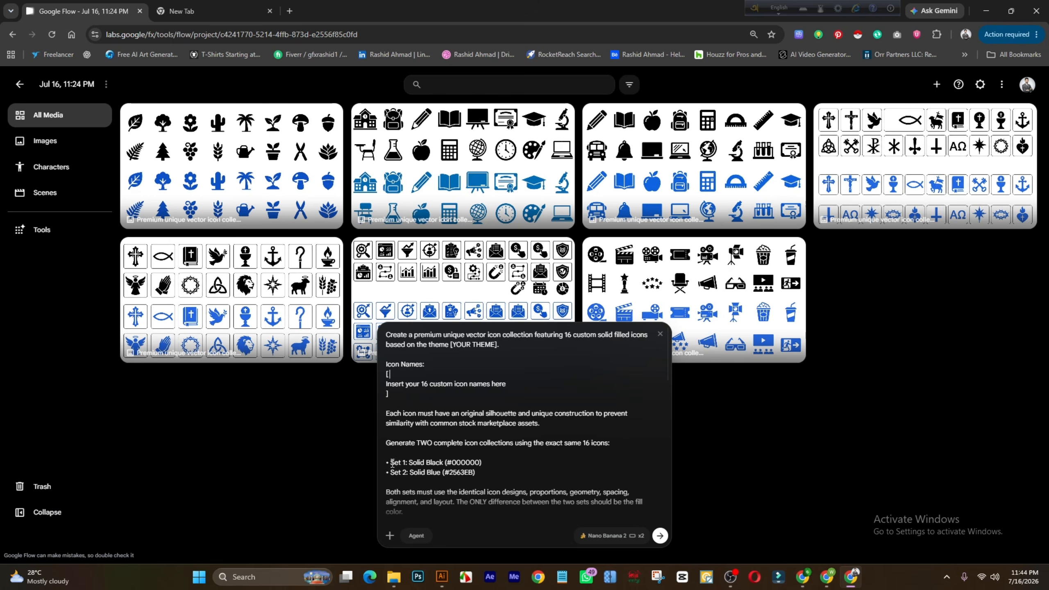
Step: Insert the copied text "Meal icon set" into the Icon Names brackets of the prompt and start the generation
left_click_drag(397, 463, 421, 462)
left_click(451, 461)
key("super+v")
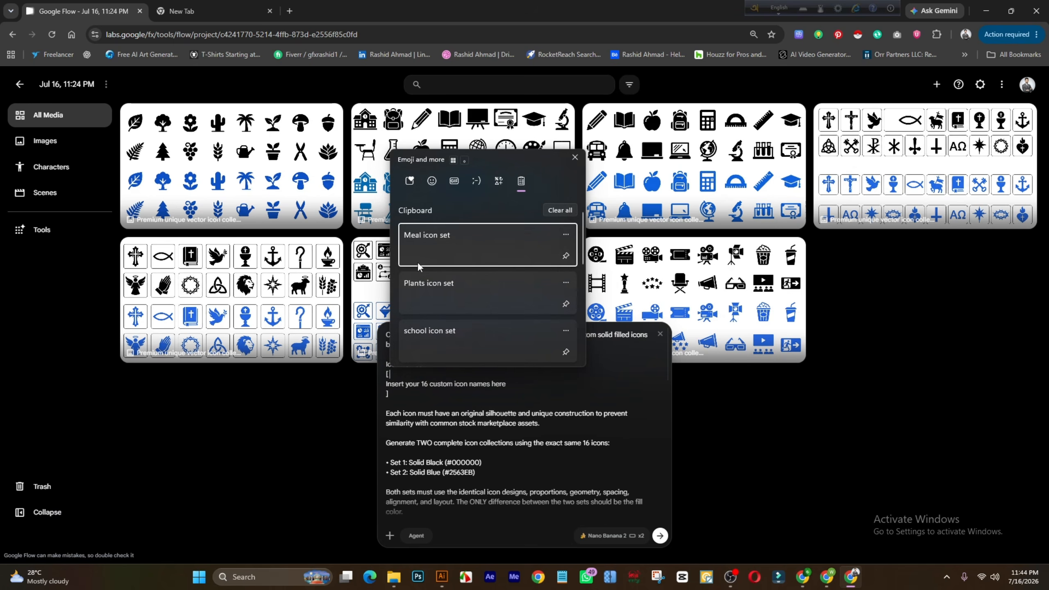
left_click(425, 241)
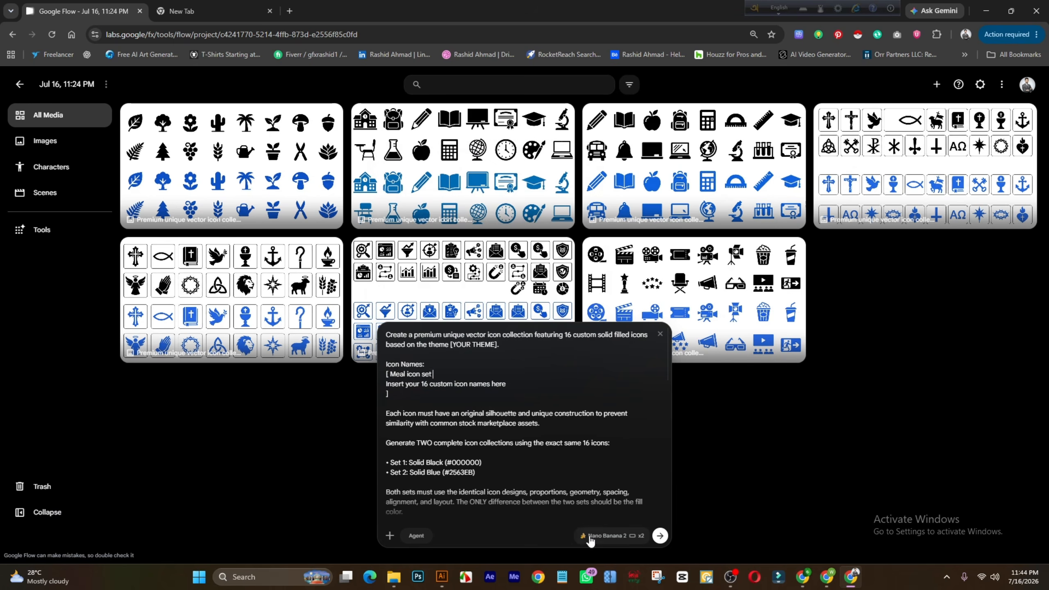
left_click(660, 535)
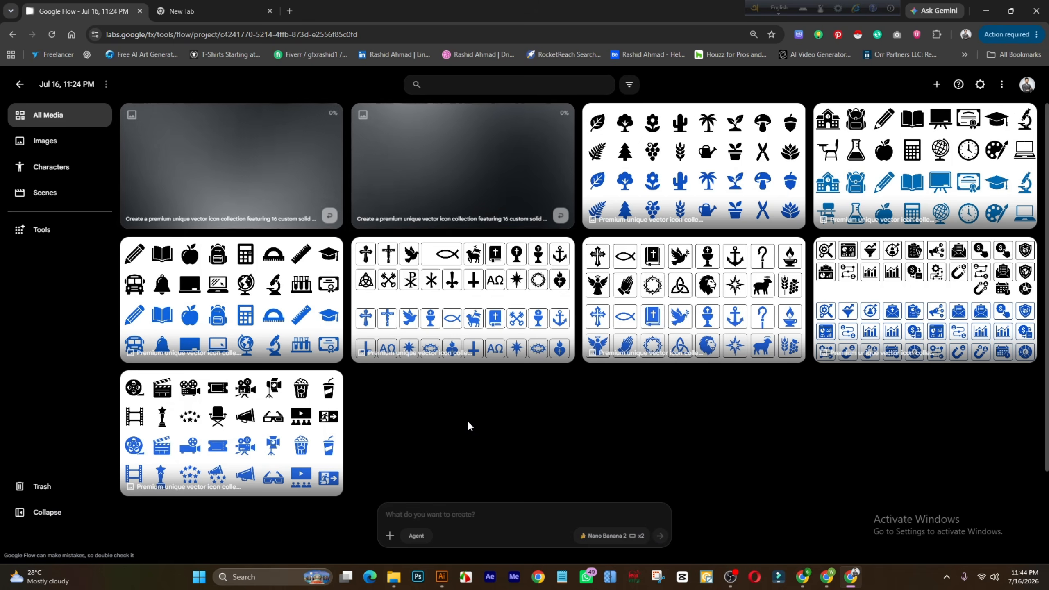
Step: Preview the plant icon collection and download it upscaled at 2K
left_click(646, 178)
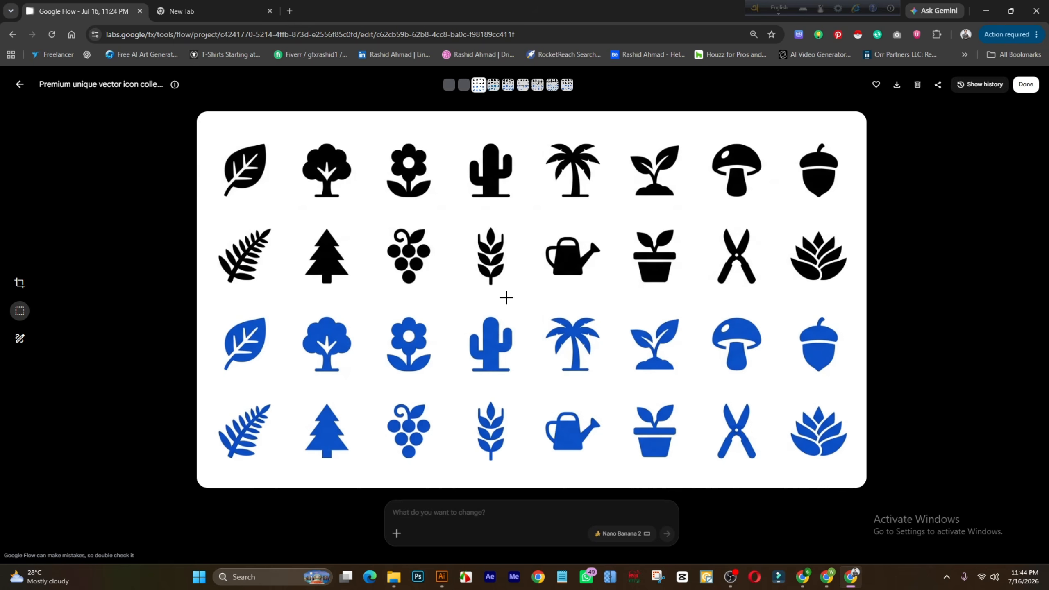
left_click(25, 88)
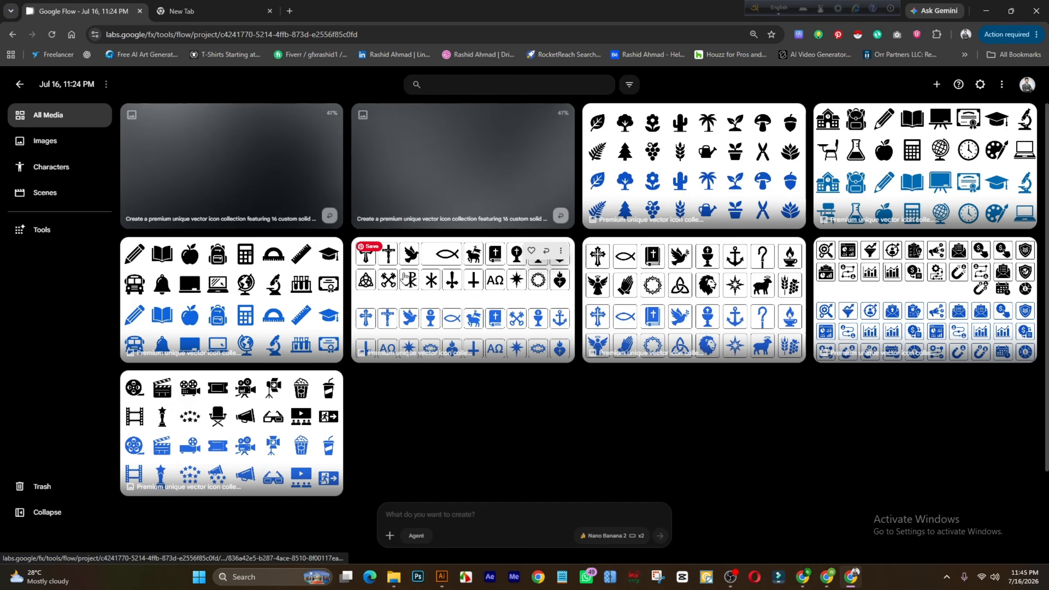
left_click(660, 200)
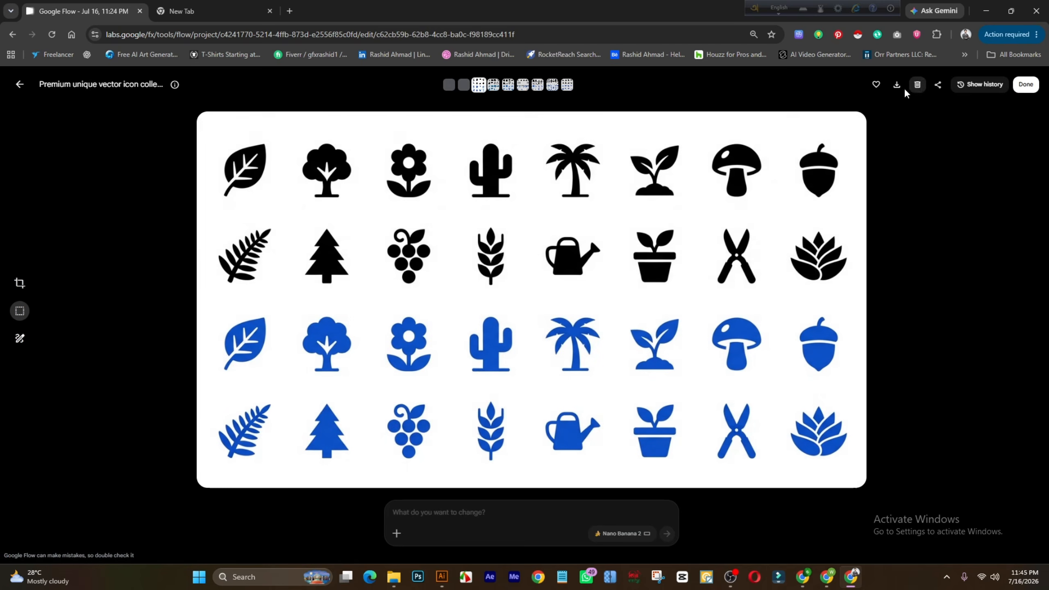
left_click(896, 84)
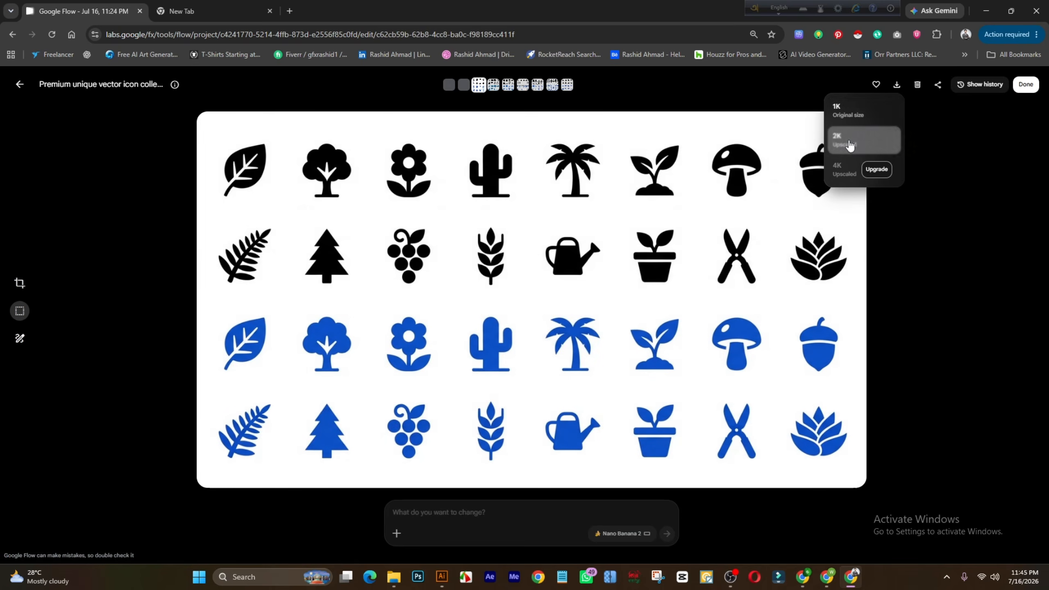
left_click(853, 139)
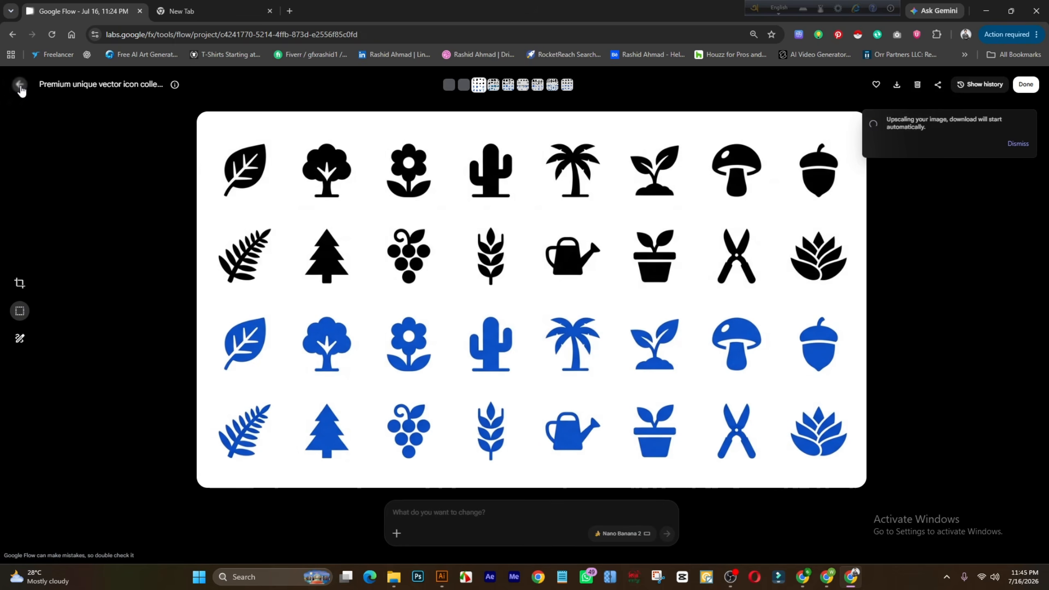
Step: Review the plant, school and newly generated meal icon collections at full size, returning to all media
left_click(24, 89)
left_click(702, 188)
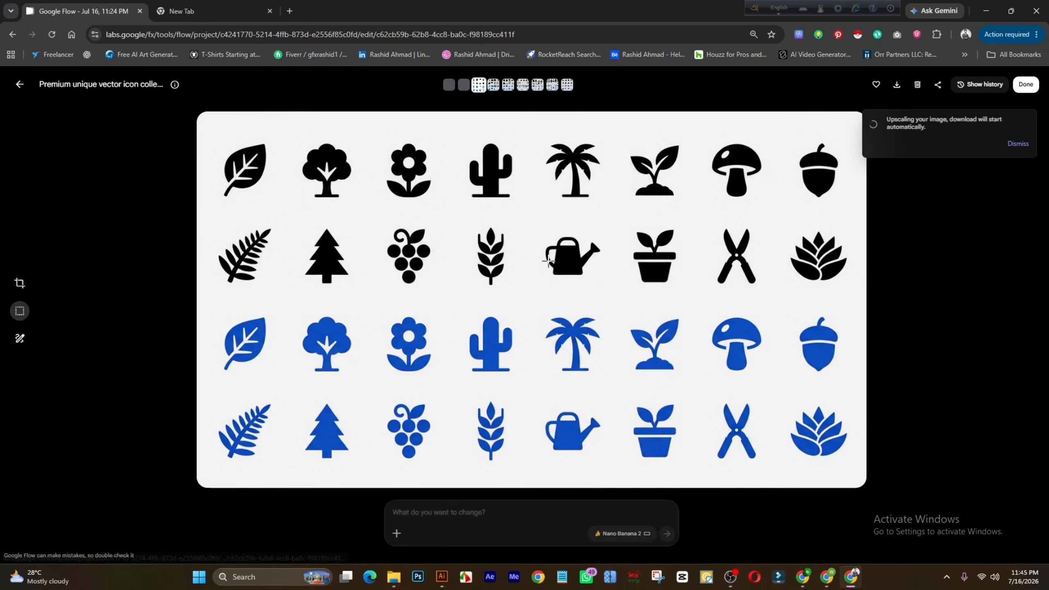
left_click(19, 90)
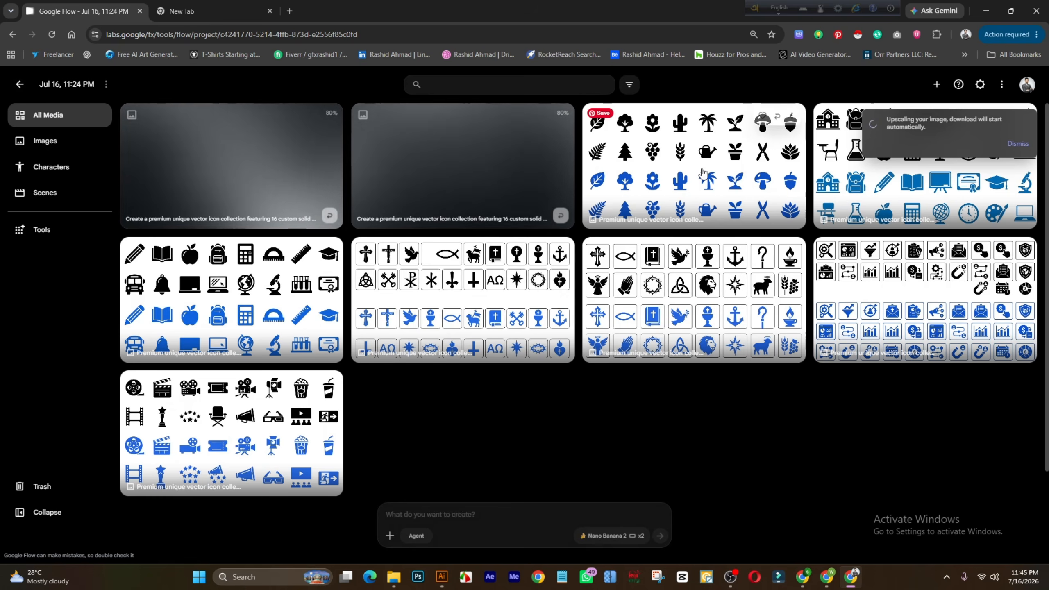
left_click(837, 192)
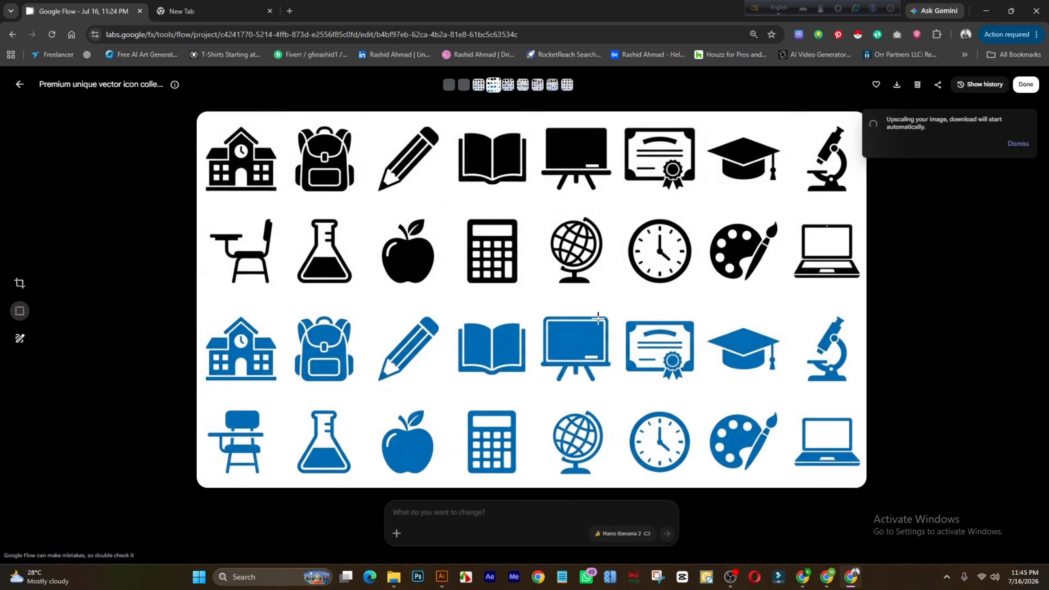
left_click(19, 88)
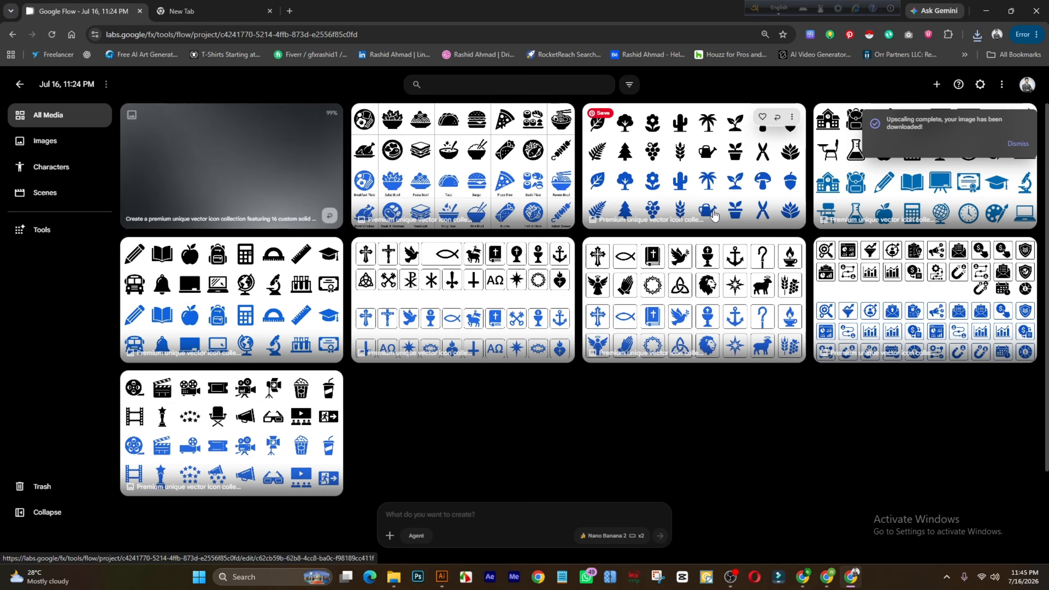
left_click(454, 182)
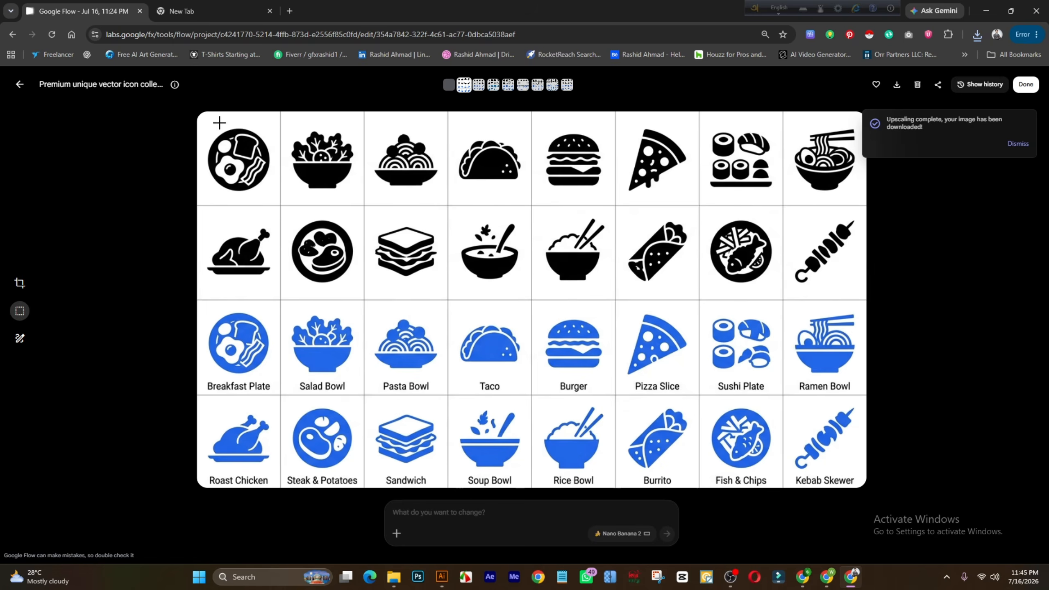
left_click(20, 85)
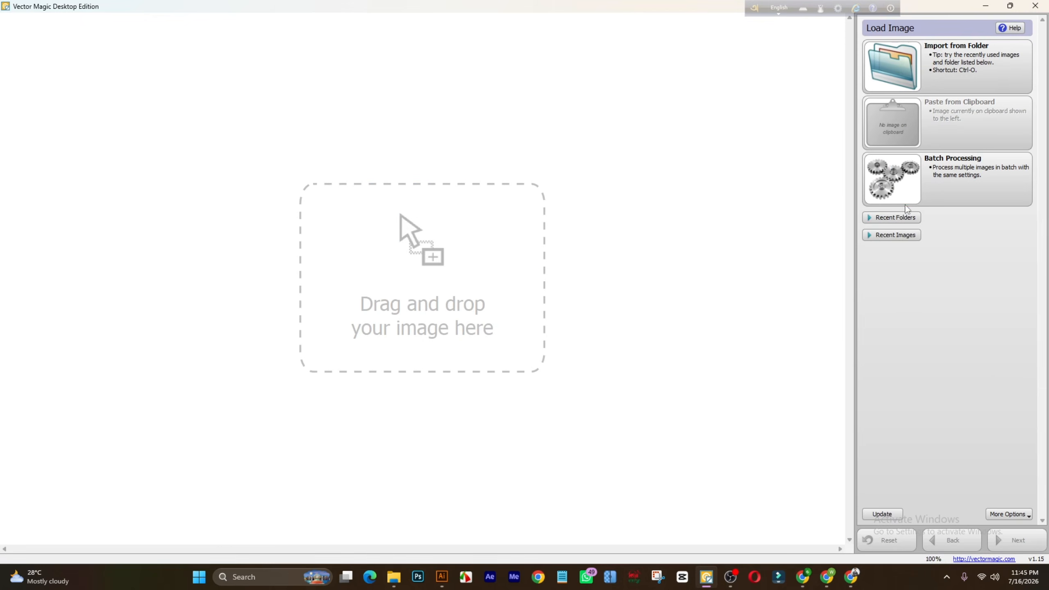
Step: In Vector Magic, batch-process the downloaded plant icon image from Downloads, keeping the default settings and SVG export to the Downloads folder
left_click(906, 209)
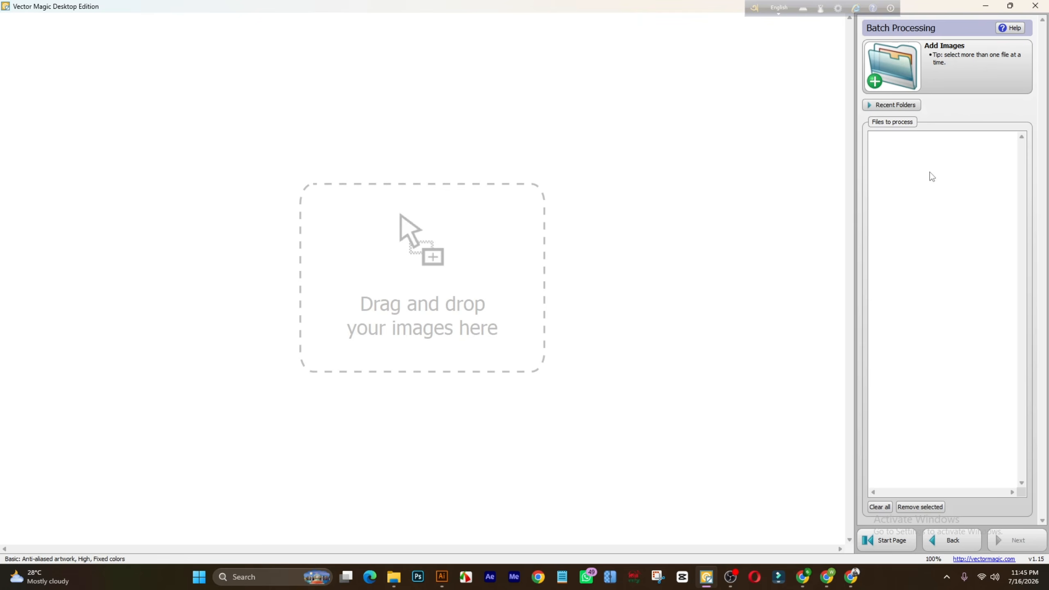
left_click(393, 576)
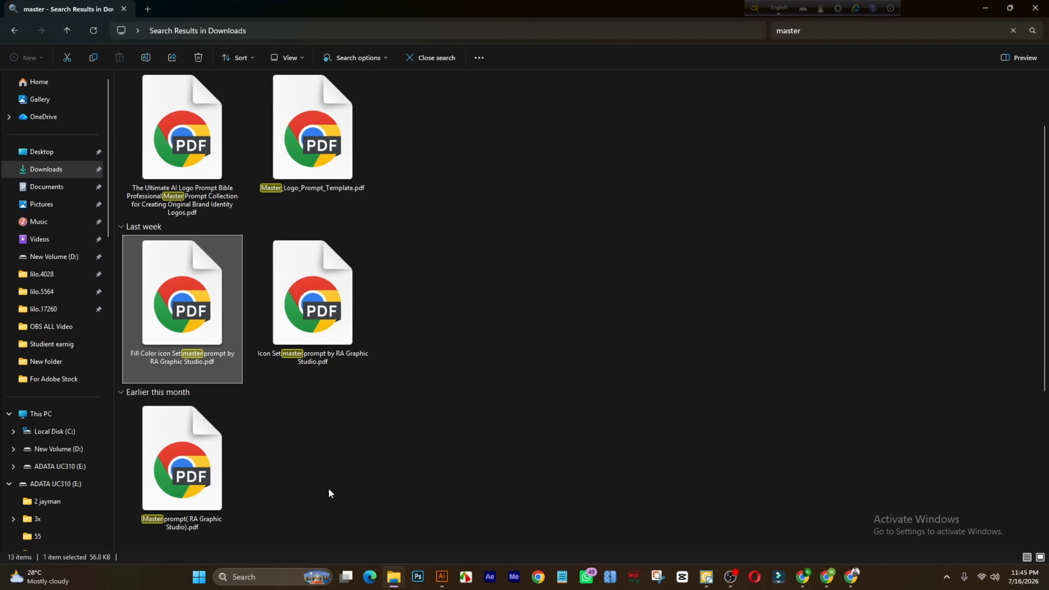
left_click(49, 153)
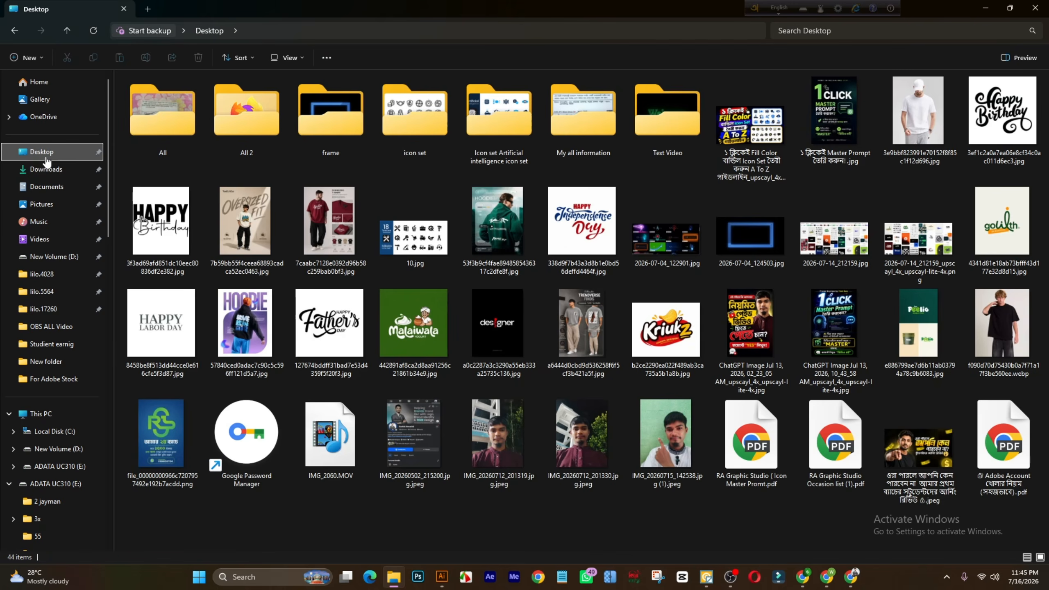
left_click(48, 169)
left_click_drag(171, 183, 415, 330)
left_click(1023, 539)
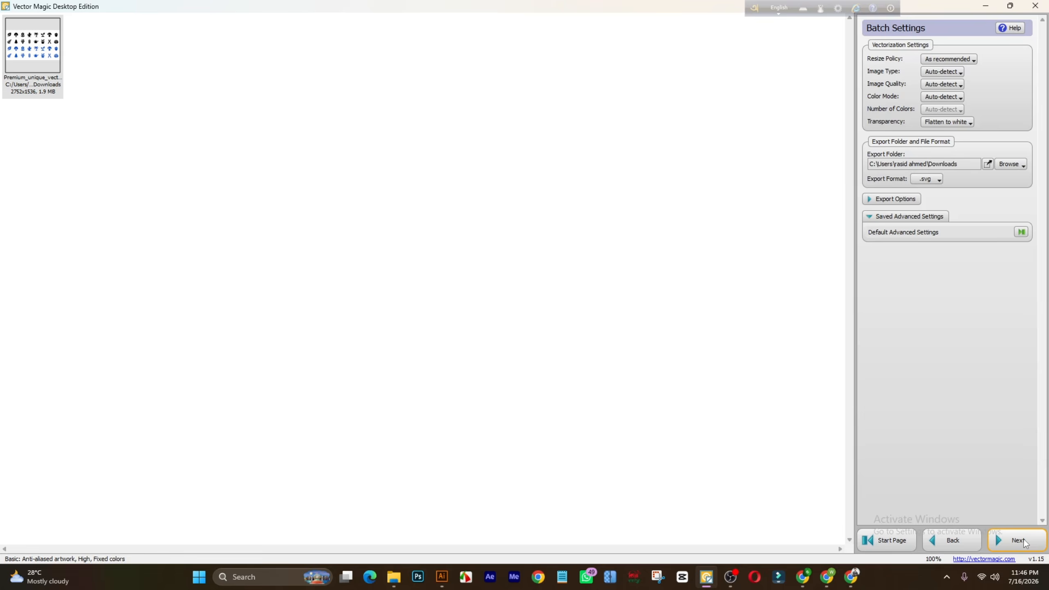
left_click(1023, 539)
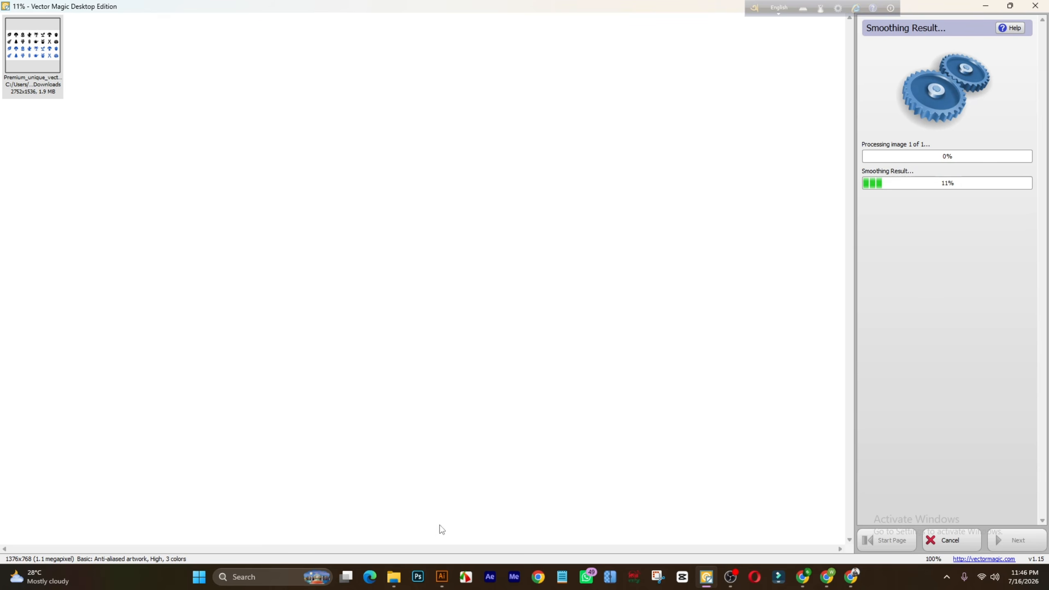
Step: Switch to Adobe Illustrator and create a new 7000 x 4000 px landscape RGB document
left_click(441, 577)
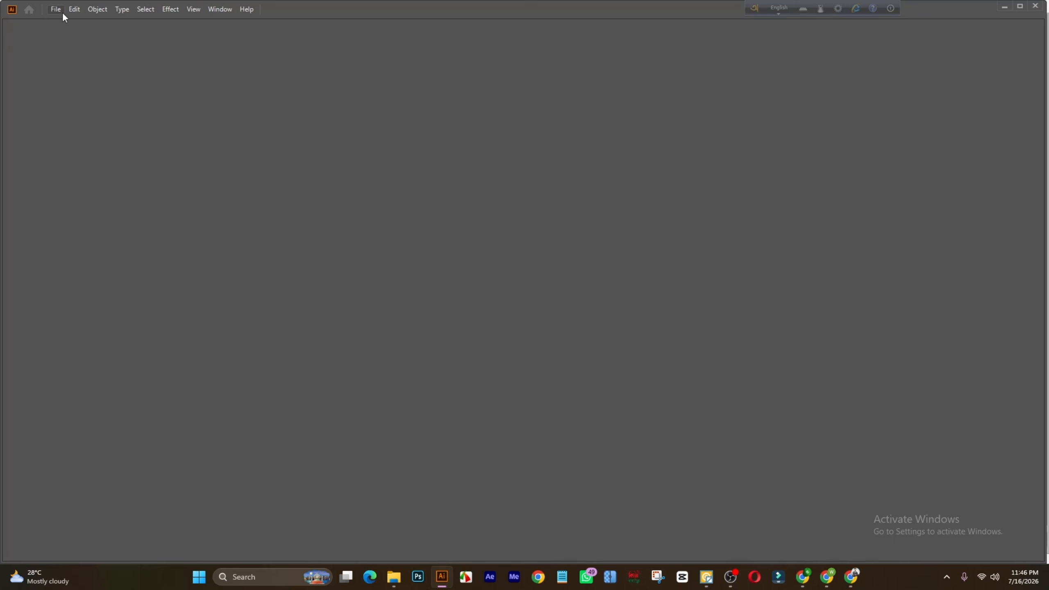
left_click(51, 9)
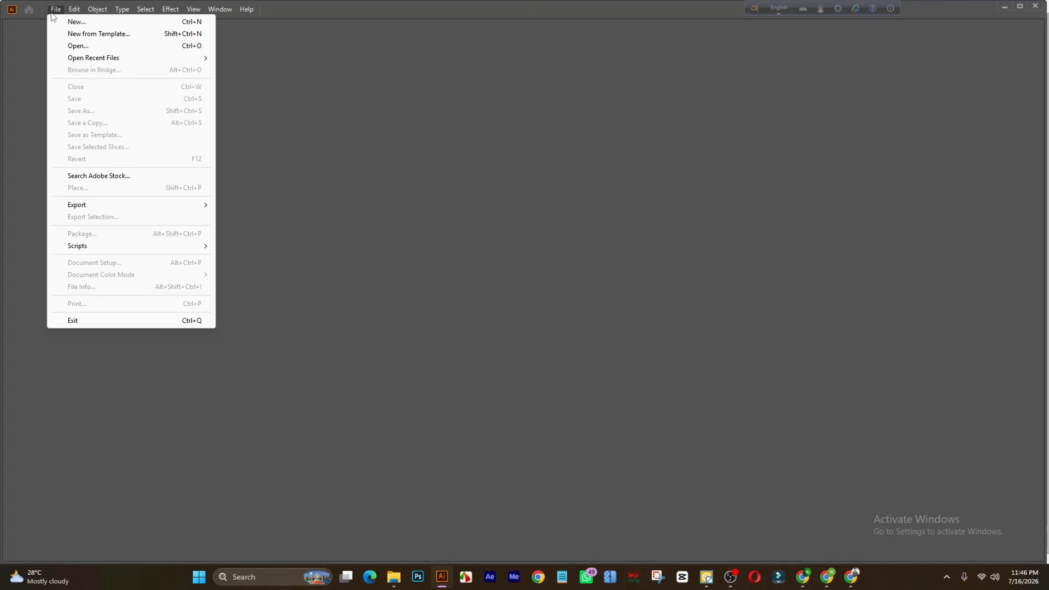
left_click(77, 23)
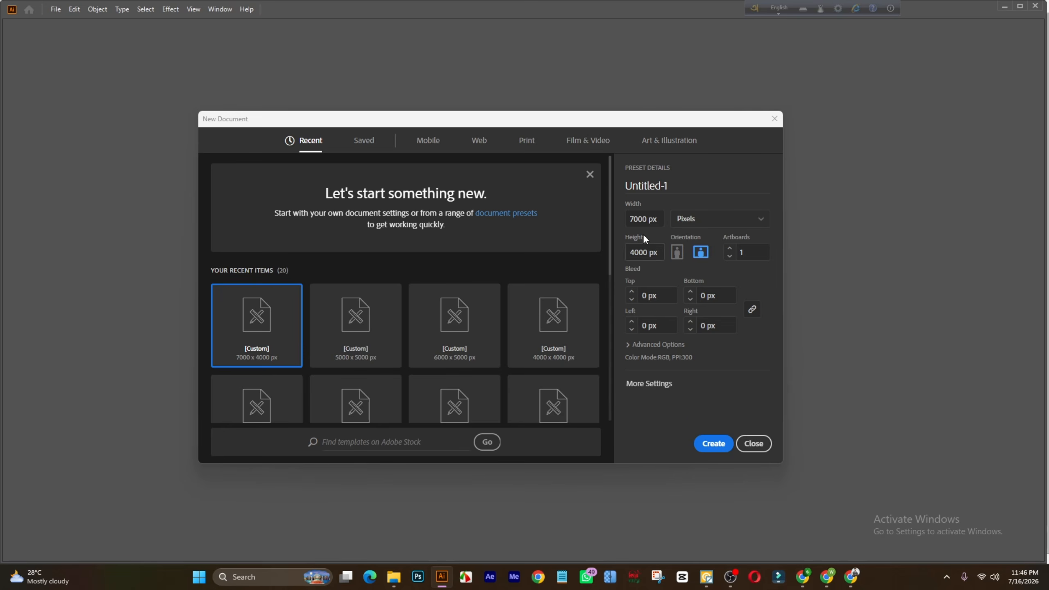
left_click(707, 447)
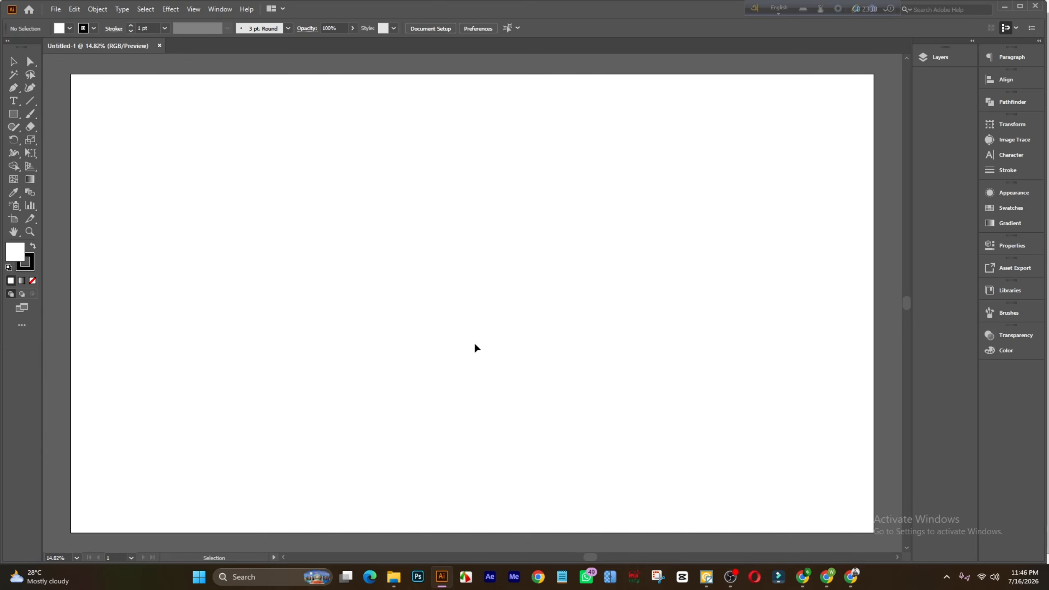
scroll(512, 310, "down", 1)
scroll(521, 317, "down", 1)
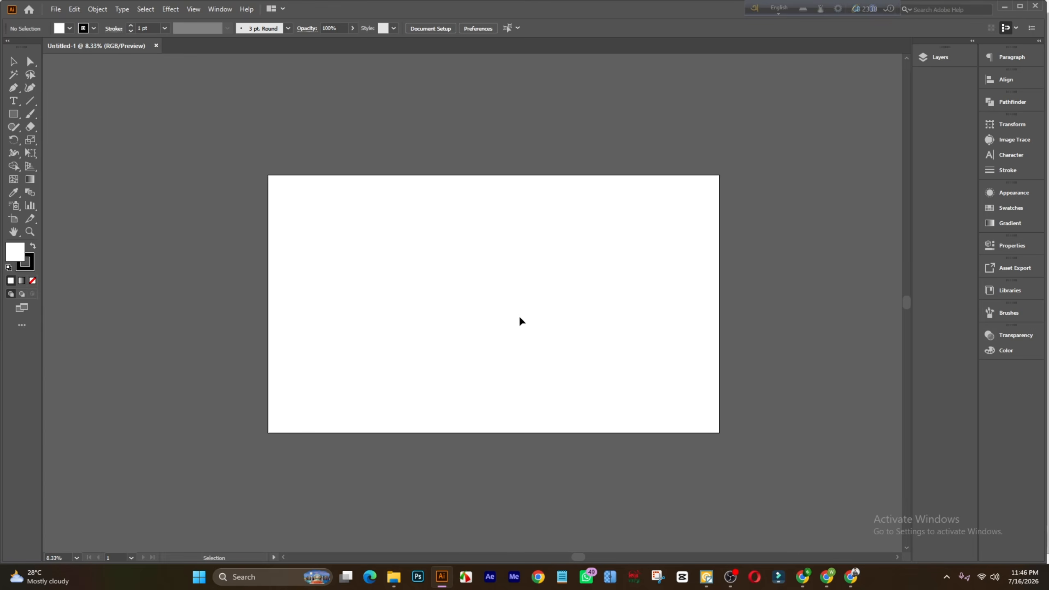
scroll(528, 343, "up", 1)
scroll(537, 345, "down", 1)
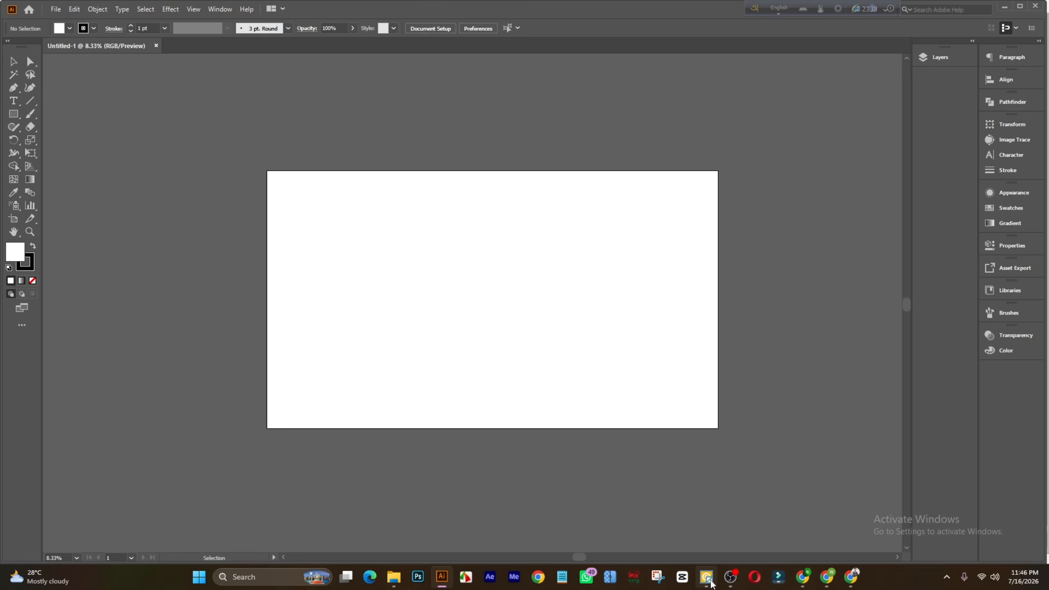
Step: Check the batch in Vector Magic, return to Illustrator, and place the vectorized plant icon file from Downloads above the artboard
left_click(710, 582)
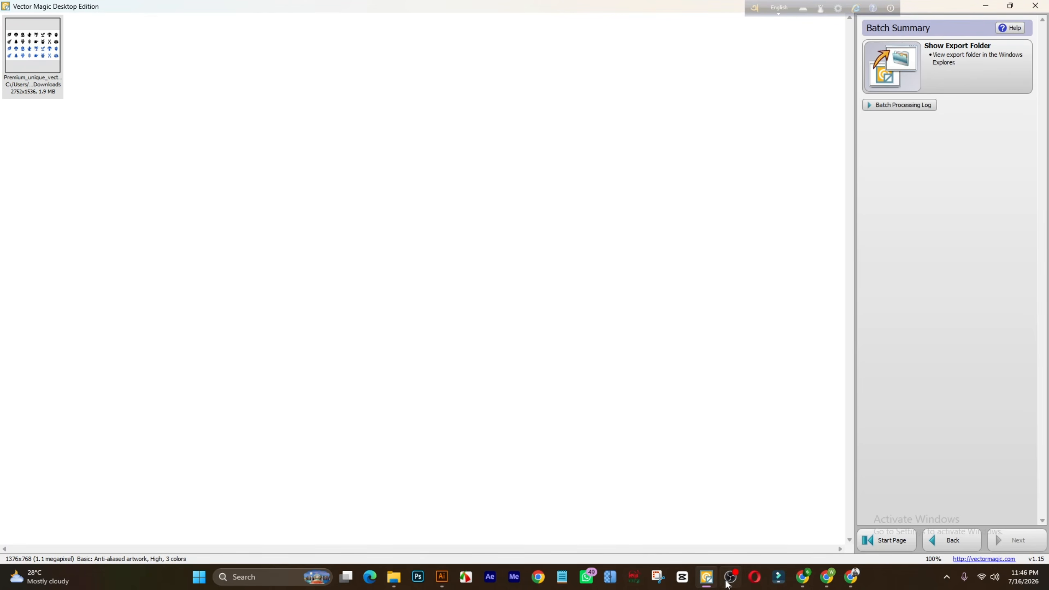
left_click(707, 579)
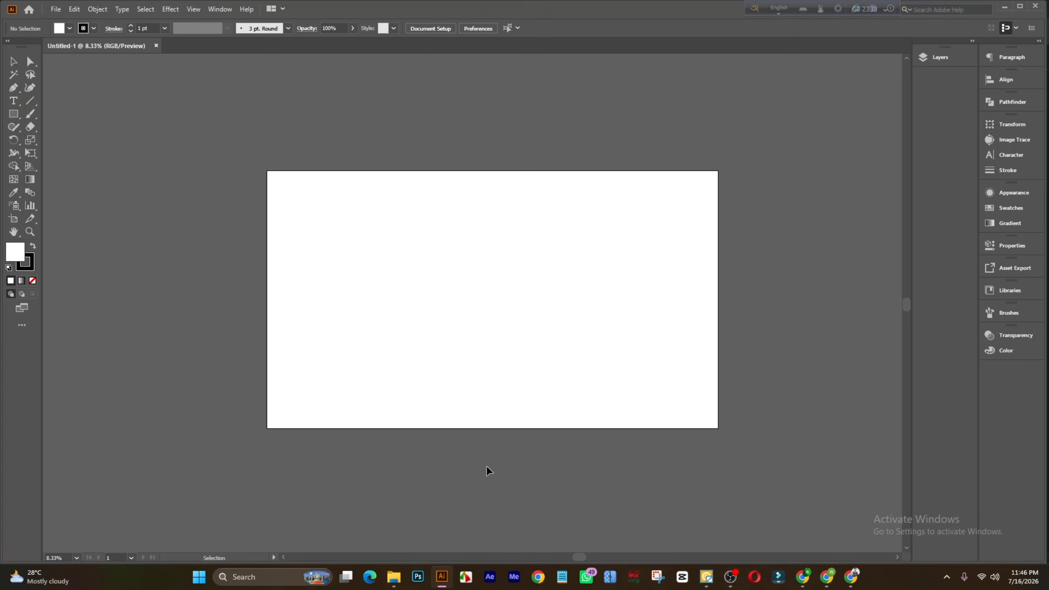
left_click(56, 9)
left_click(81, 188)
left_click(50, 162)
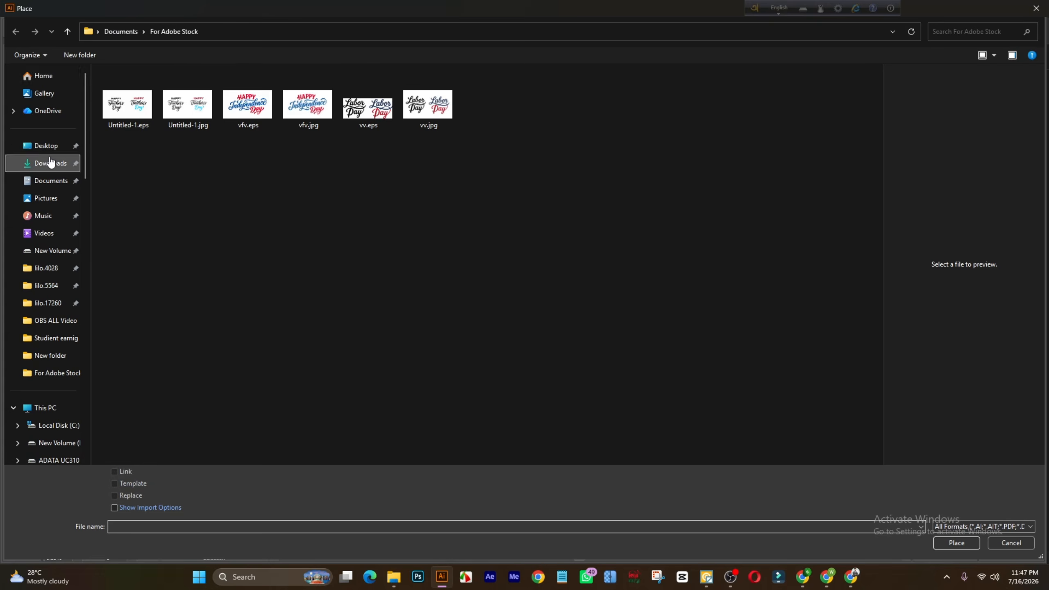
double_click(369, 150)
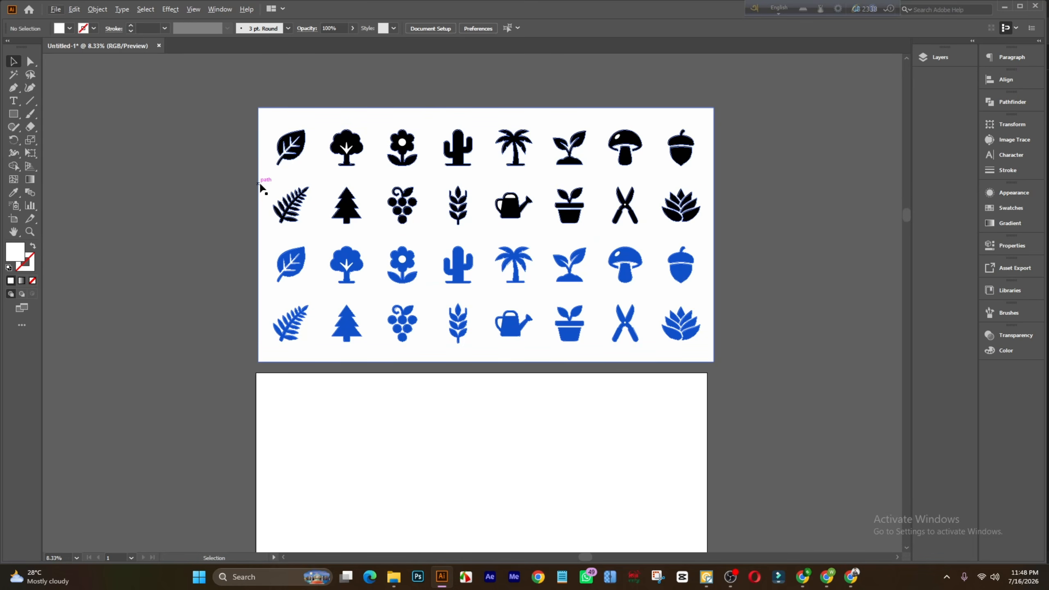
Step: Select the placed plant icon artwork, bring up the Pathfinder options and ungroup the artwork
scroll(224, 204, "up", 1)
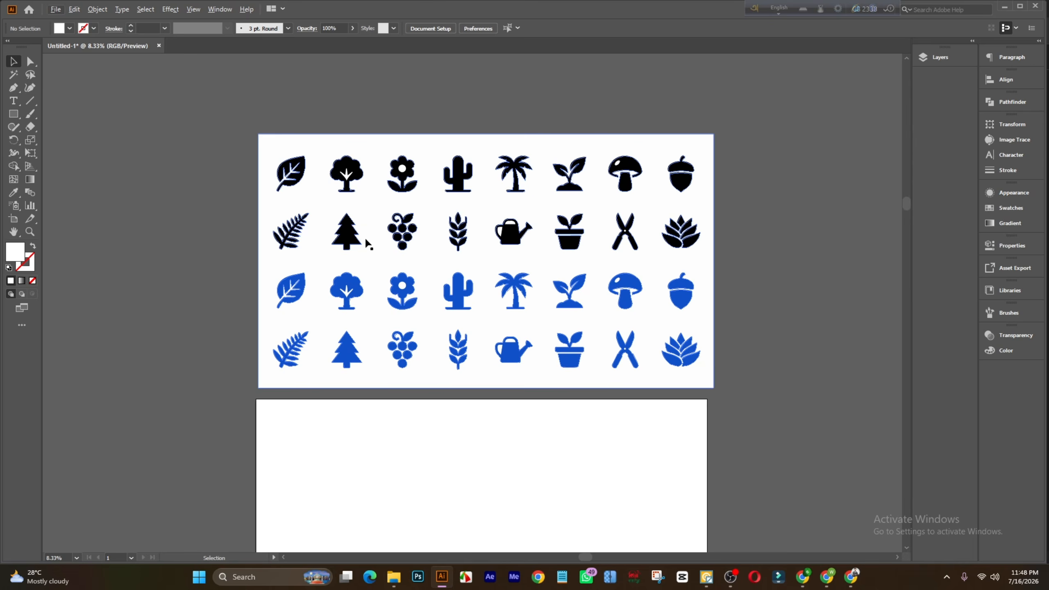
scroll(364, 239, "down", 1)
scroll(367, 240, "up", 1)
left_click(378, 241)
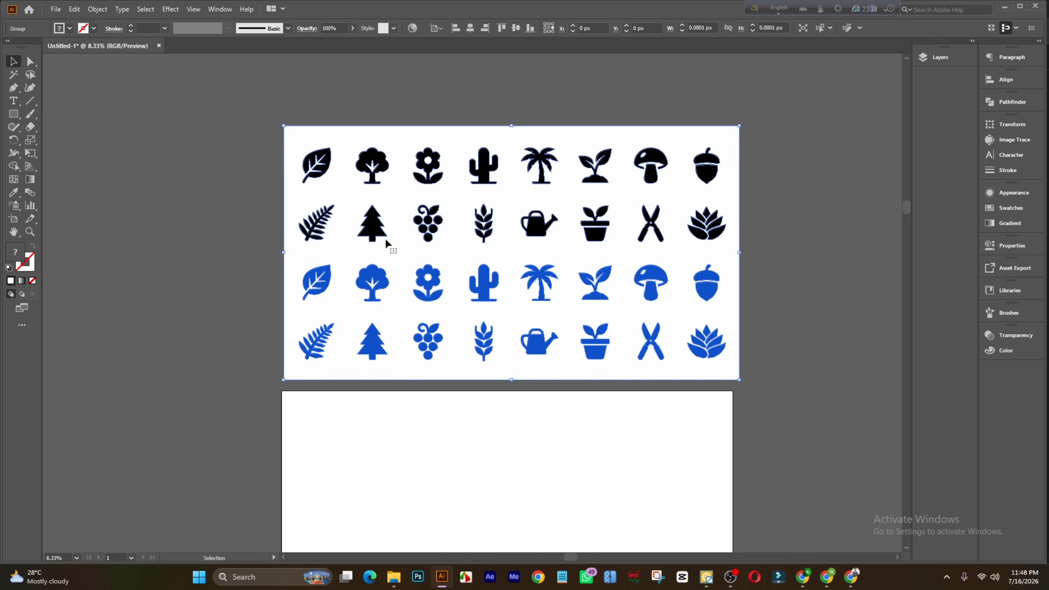
left_click(1007, 102)
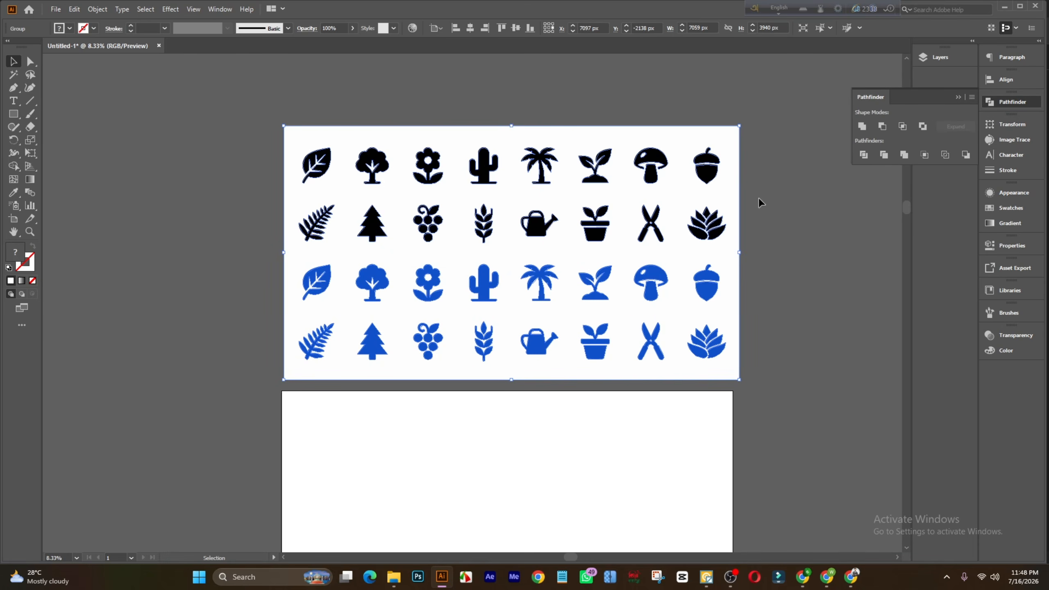
right_click(536, 234)
left_click(568, 329)
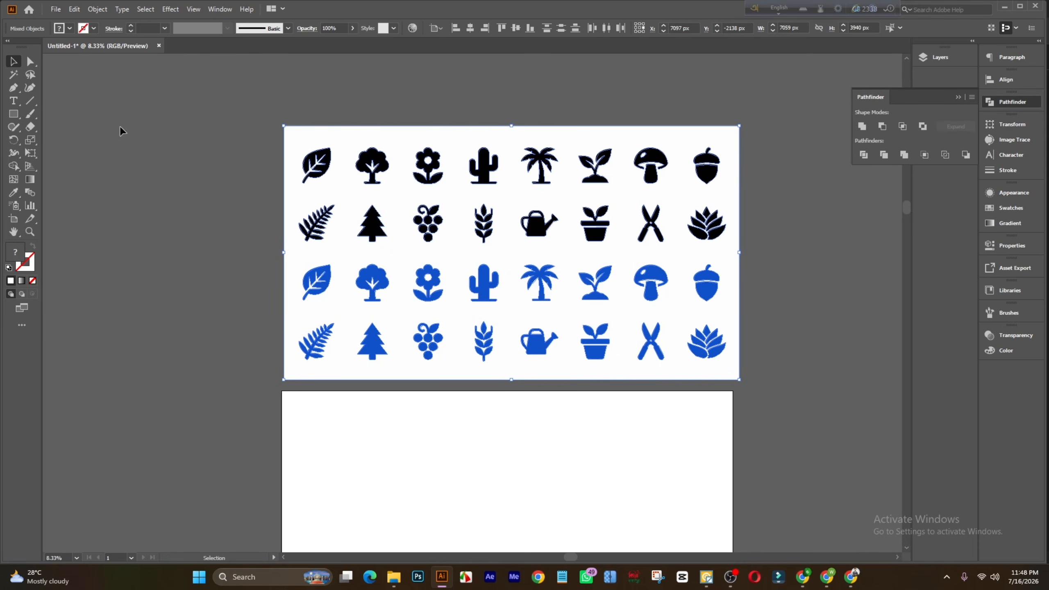
Step: Select the white background behind the plant icons with the Magic Wand and delete it
left_click(13, 74)
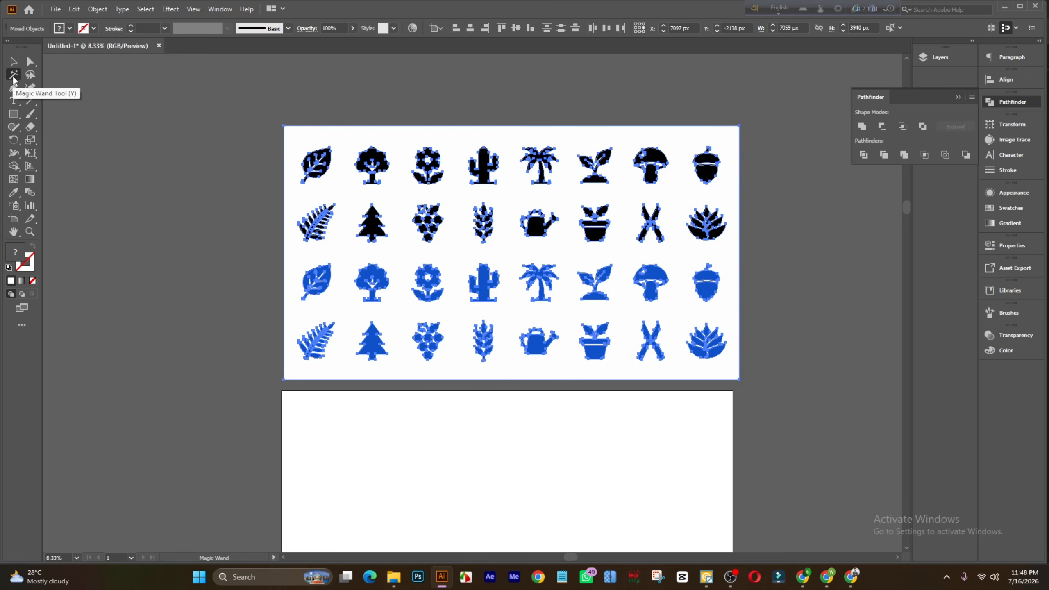
left_click(347, 247)
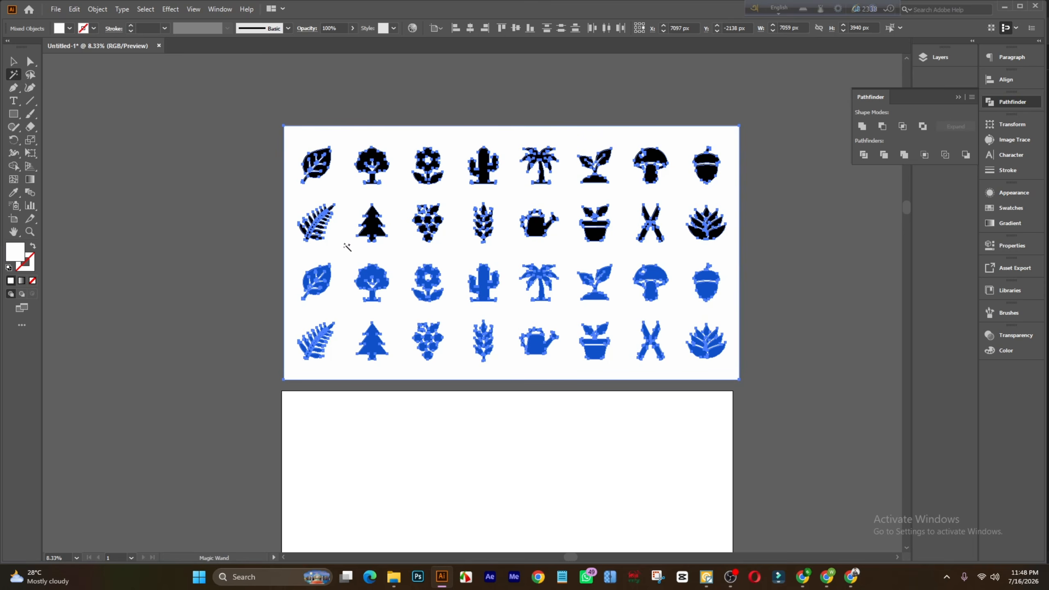
key("Delete")
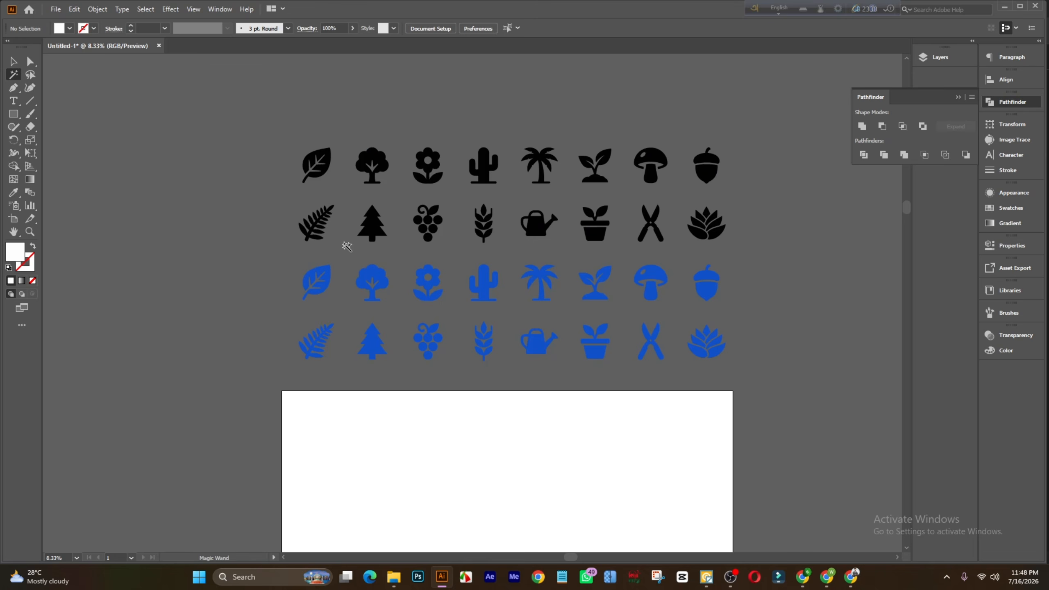
Step: Select the two upper rows of black icons and apply 000000 as their fill color
left_click(14, 61)
scroll(216, 158, "down", 1)
scroll(466, 204, "up", 3)
scroll(363, 202, "down", 1)
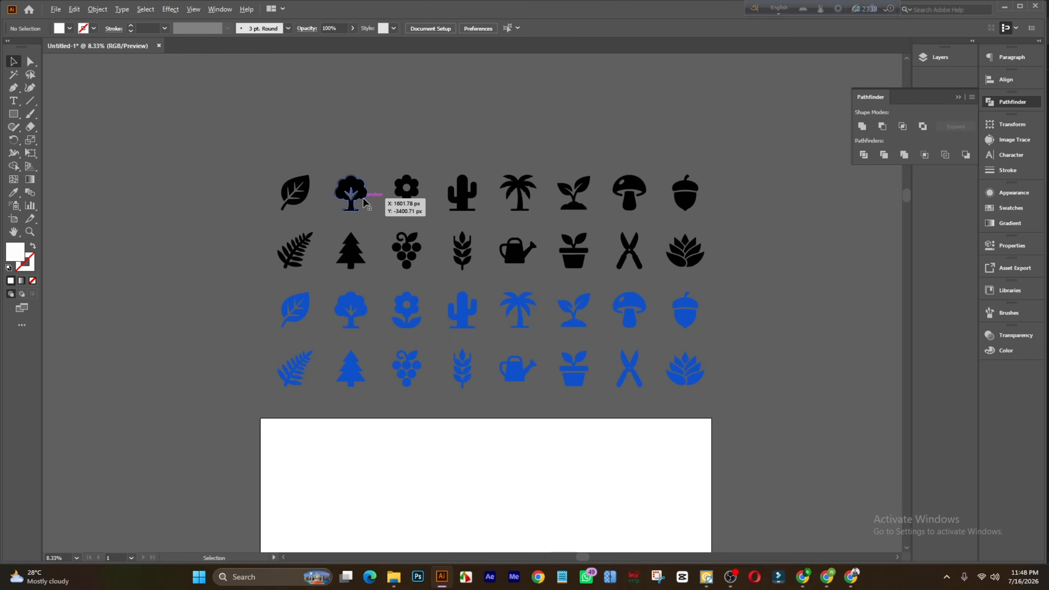
left_click_drag(234, 153, 741, 271)
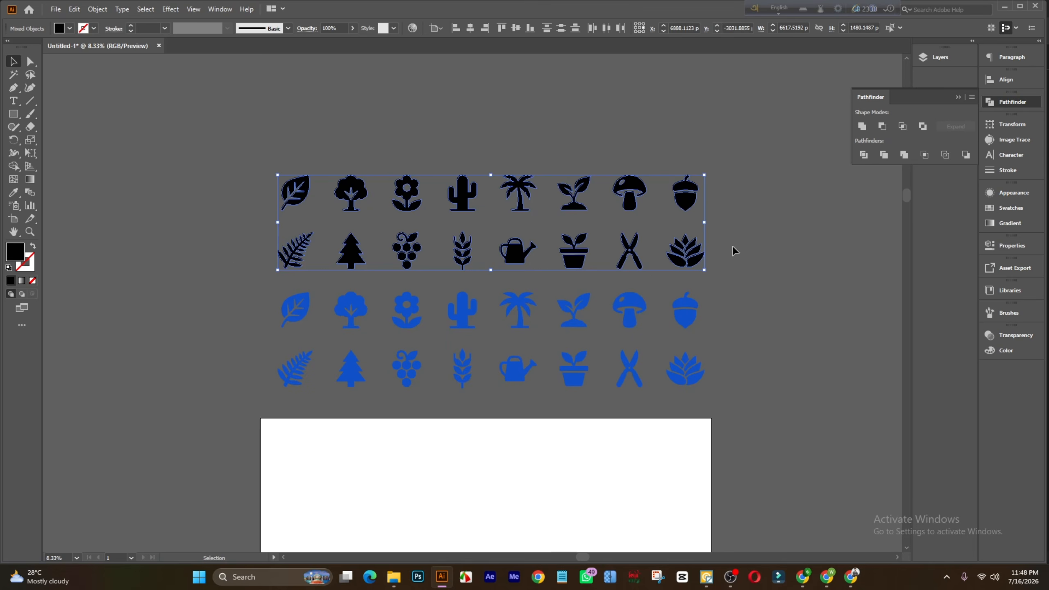
left_click(1007, 102)
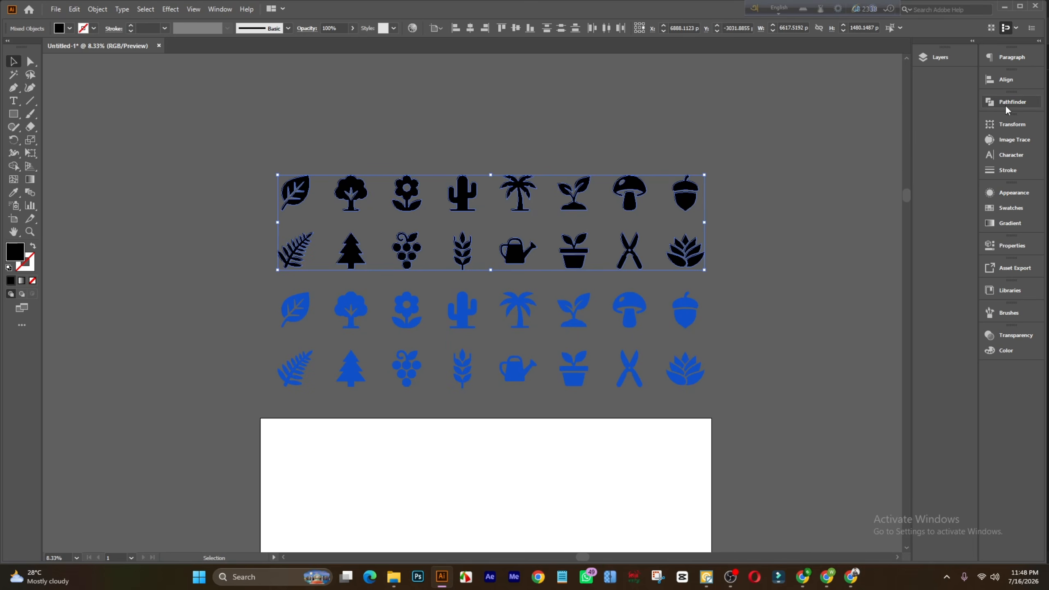
double_click(14, 255)
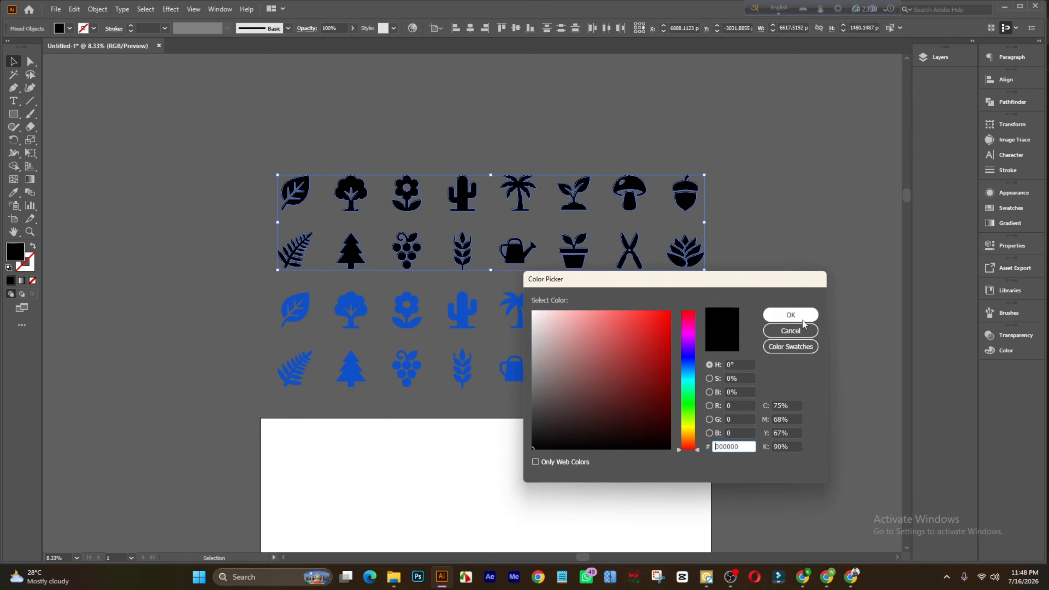
left_click(790, 315)
Step: Select all four rows of black and blue plant icons and group them
scroll(276, 273, "down", 2)
left_click_drag(258, 240, 315, 261)
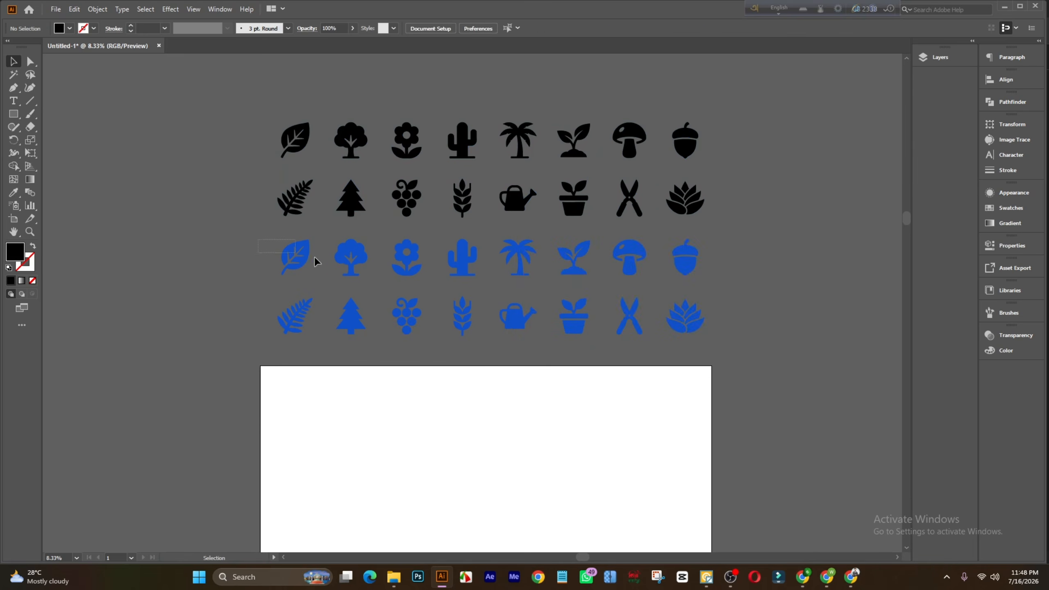
left_click_drag(779, 359, 779, 360)
left_click_drag(239, 119, 758, 351)
right_click(574, 235)
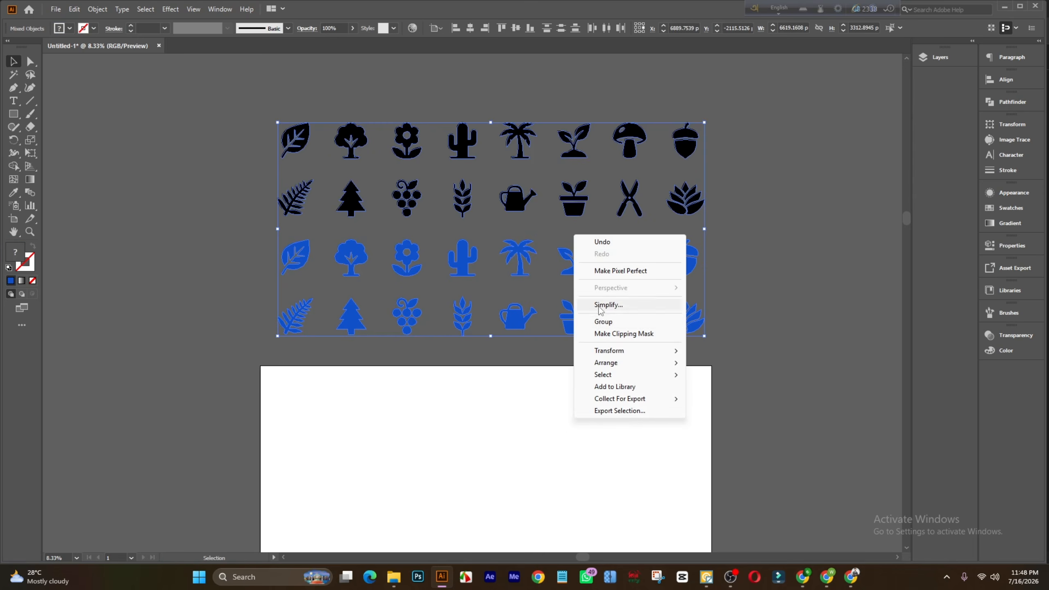
left_click(603, 322)
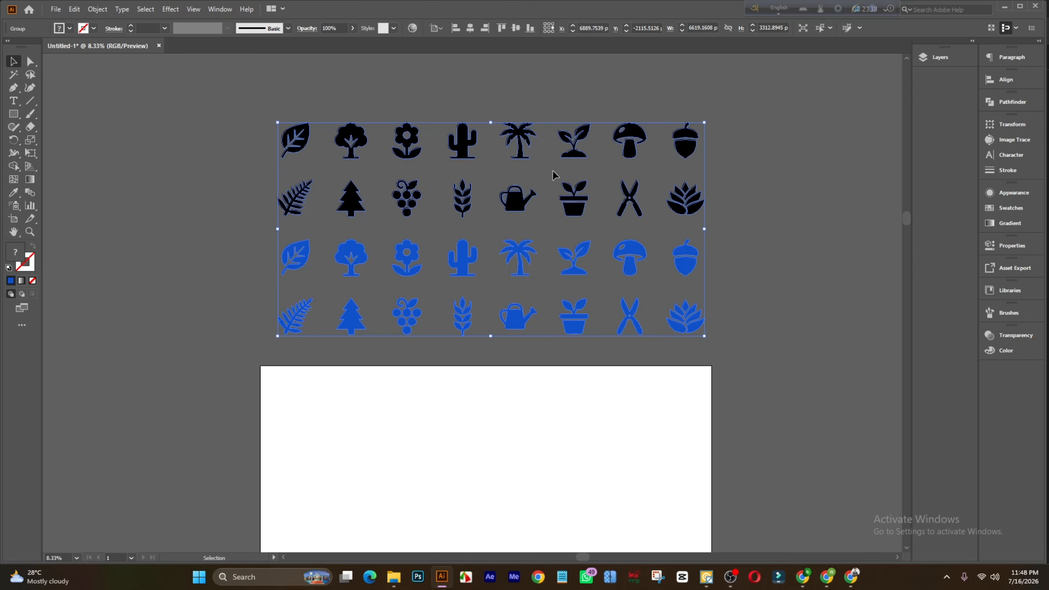
Step: Center the icon group horizontally and vertically on the artboard
left_click(470, 28)
left_click(516, 28)
scroll(511, 293, "down", 3)
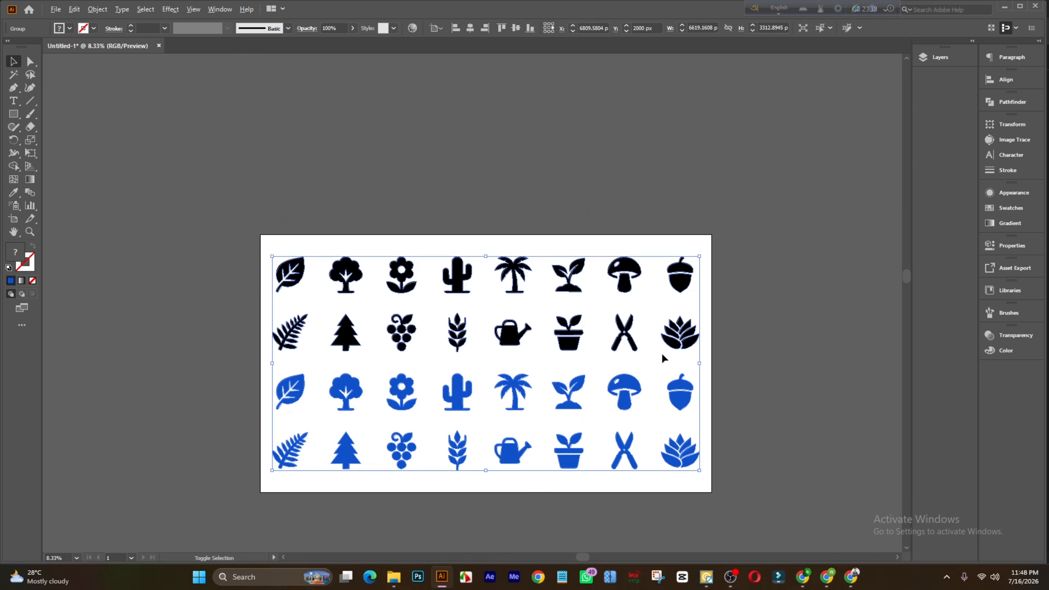
Step: Scale the icon group proportionally about its center to about 5596 px wide, leaving even margins on the artboard
left_click_drag(701, 363, 634, 363)
scroll(508, 475, "up", 1)
scroll(218, 248, "down", 1)
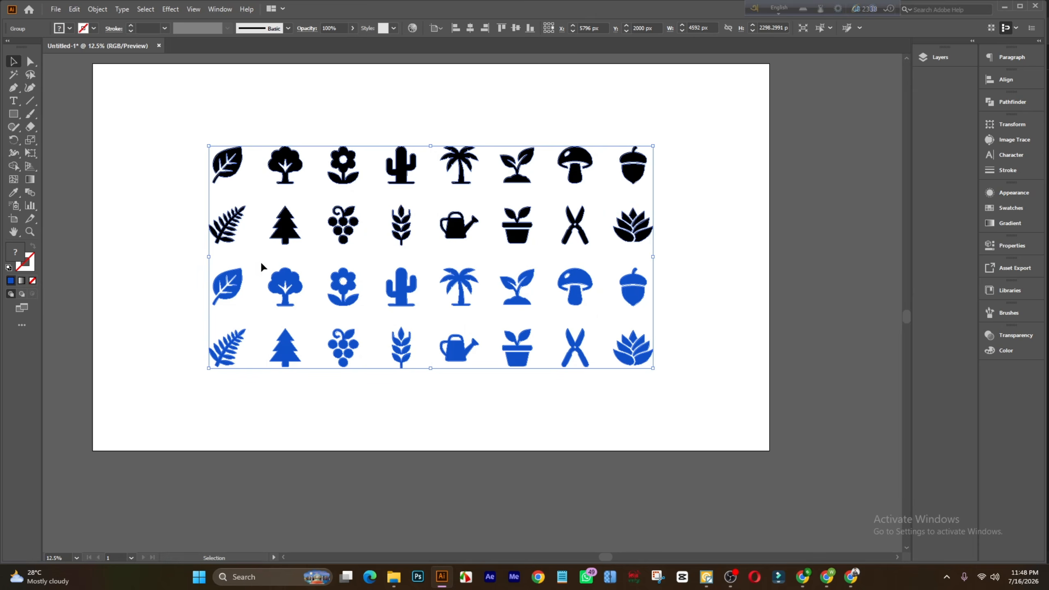
left_click_drag(207, 258, 161, 258)
scroll(507, 306, "down", 1)
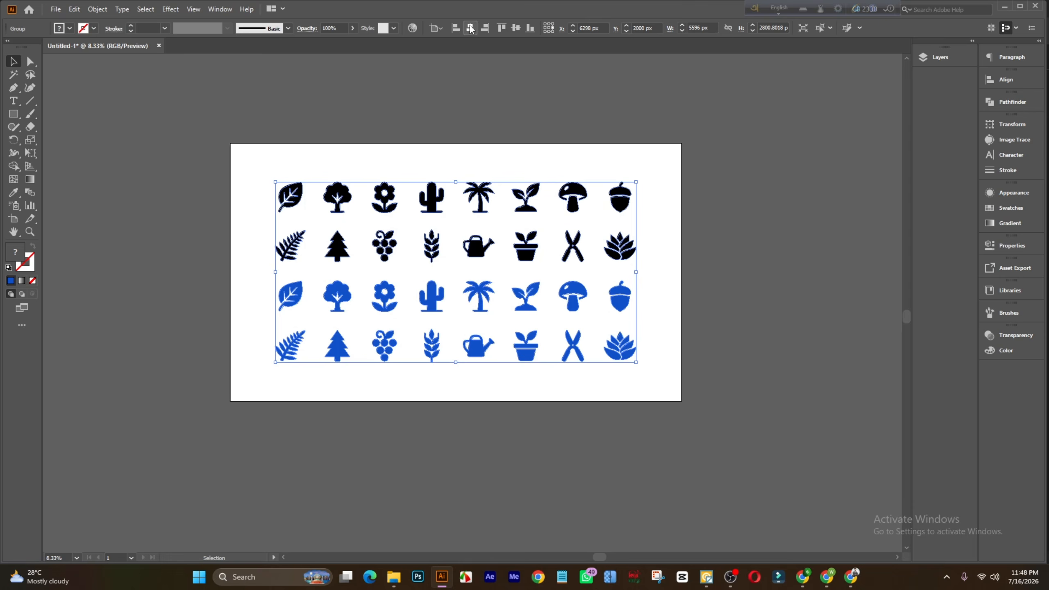
left_click(475, 150)
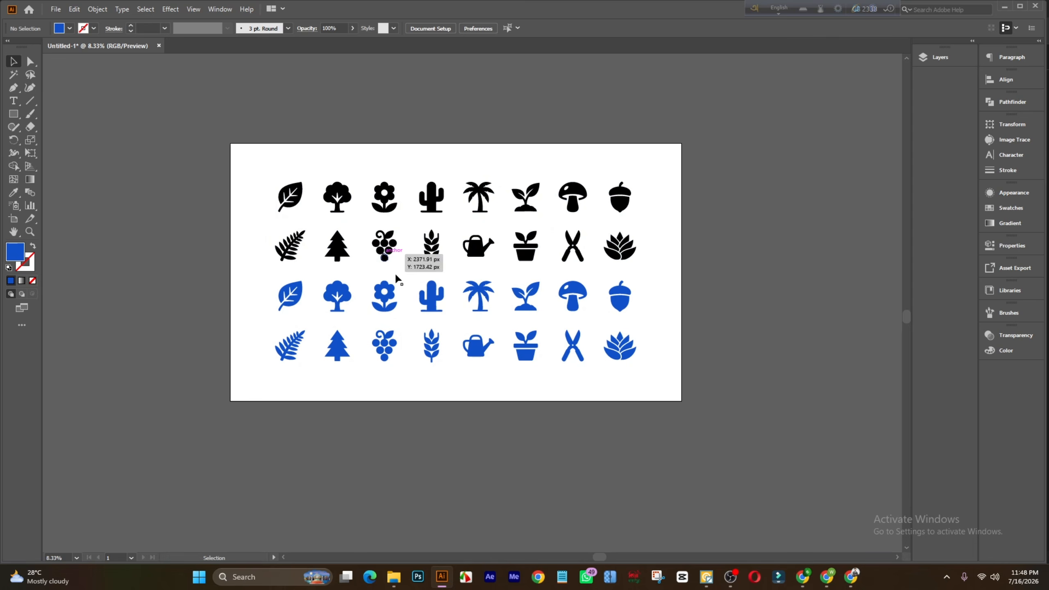
right_click(434, 302)
left_click(371, 316)
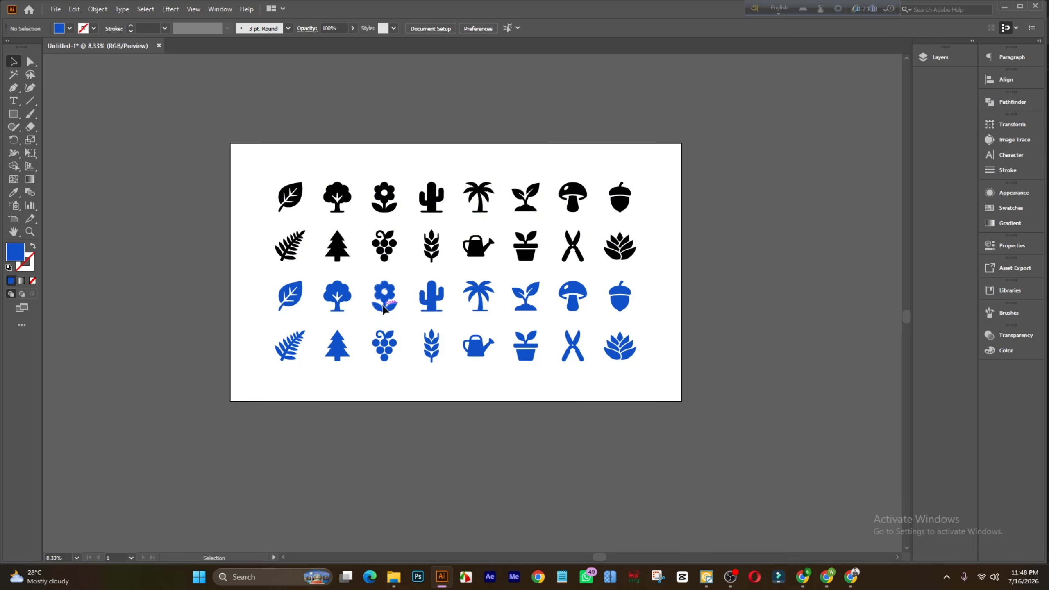
left_click(384, 291)
right_click(376, 260)
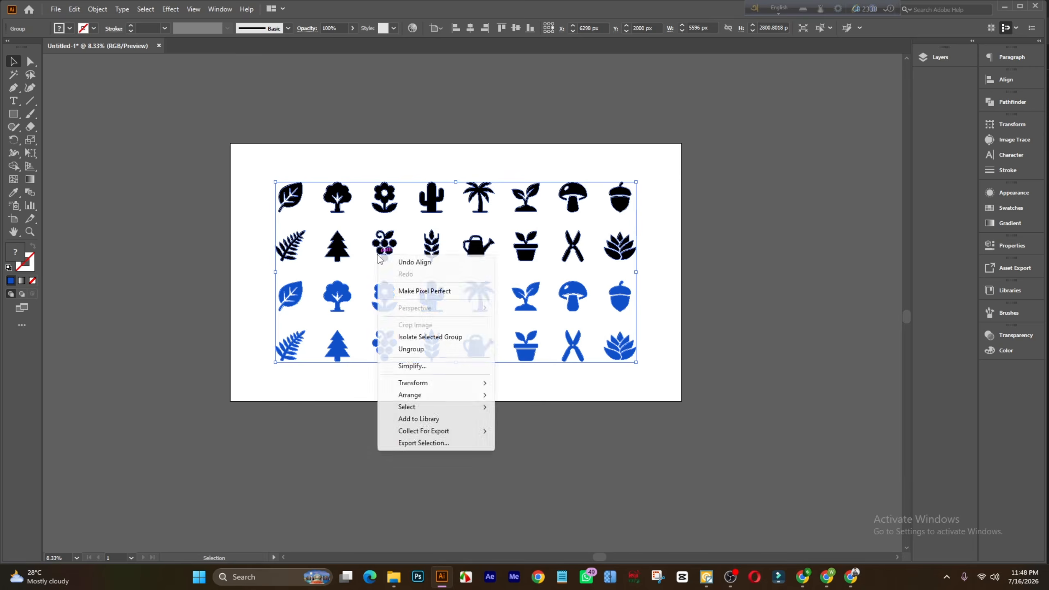
left_click(261, 263)
left_click_drag(224, 152, 744, 424)
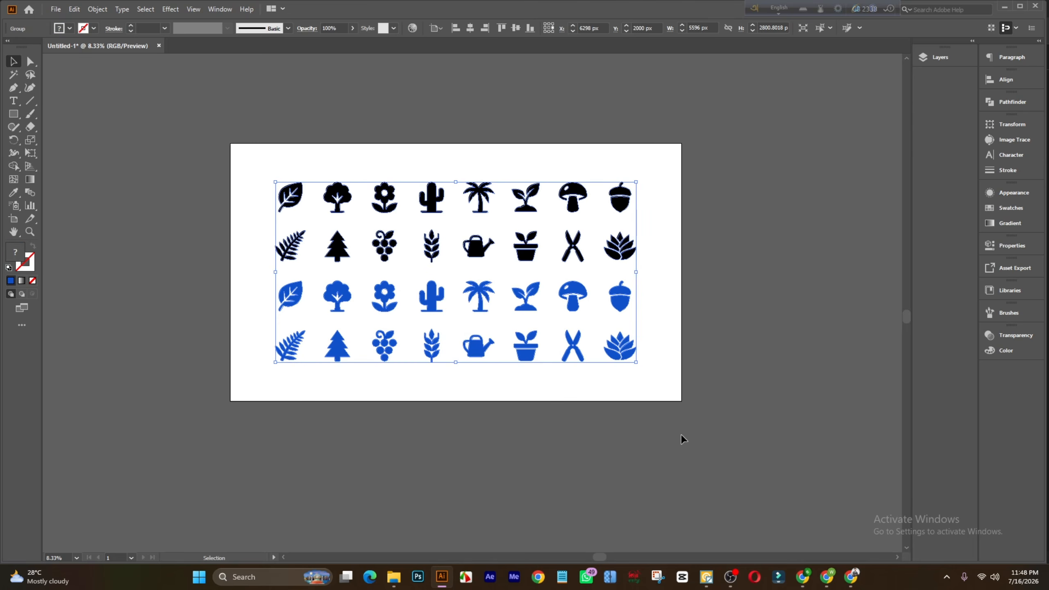
key("a")
Step: Start saving the document and create a folder named master Class in Documents as the save location
key("ctrl+s")
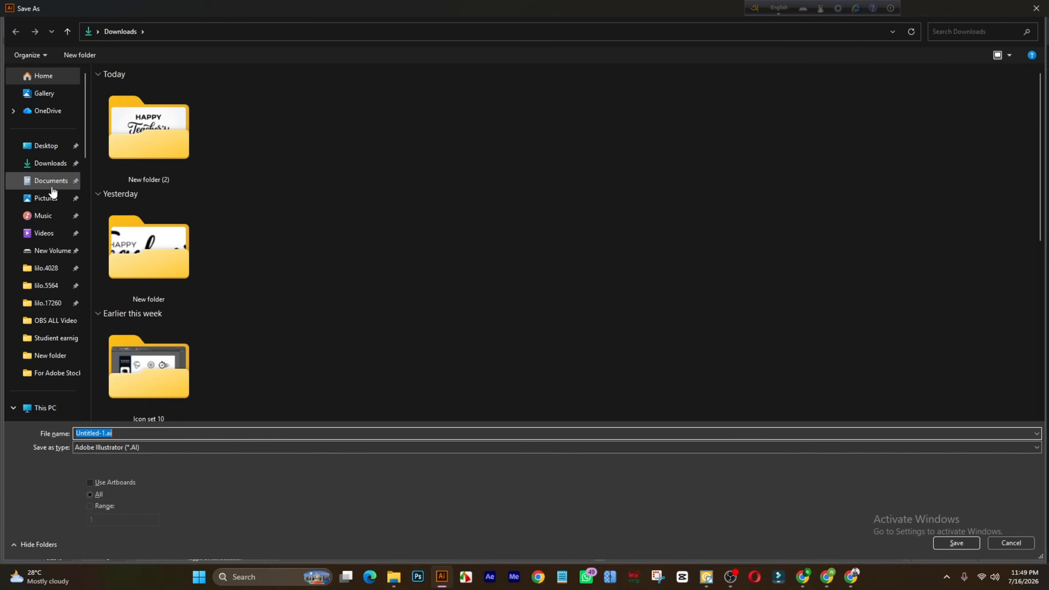
left_click(48, 190)
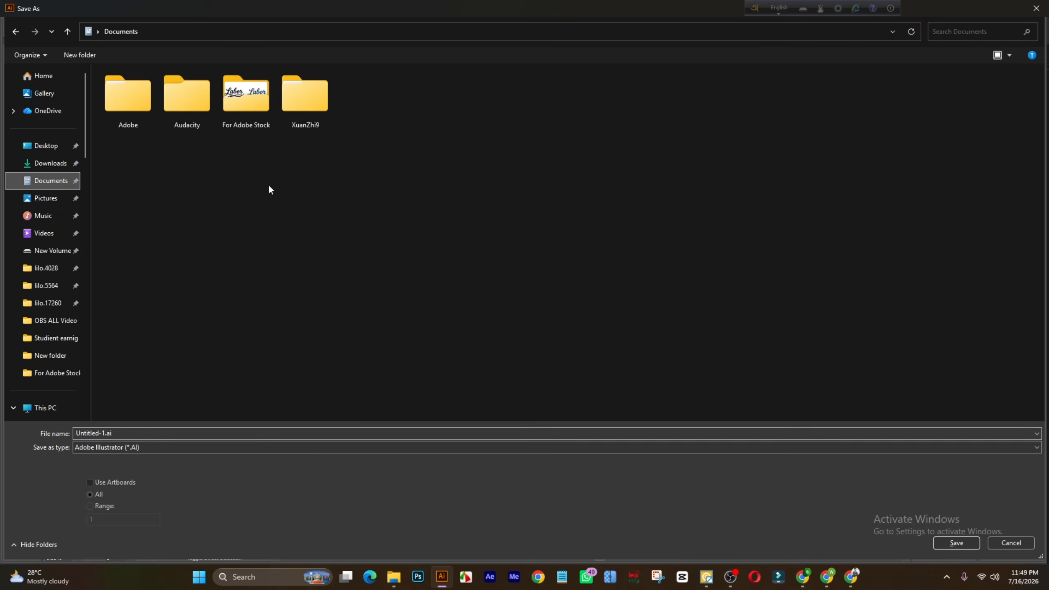
right_click(445, 109)
mouse_move(473, 209)
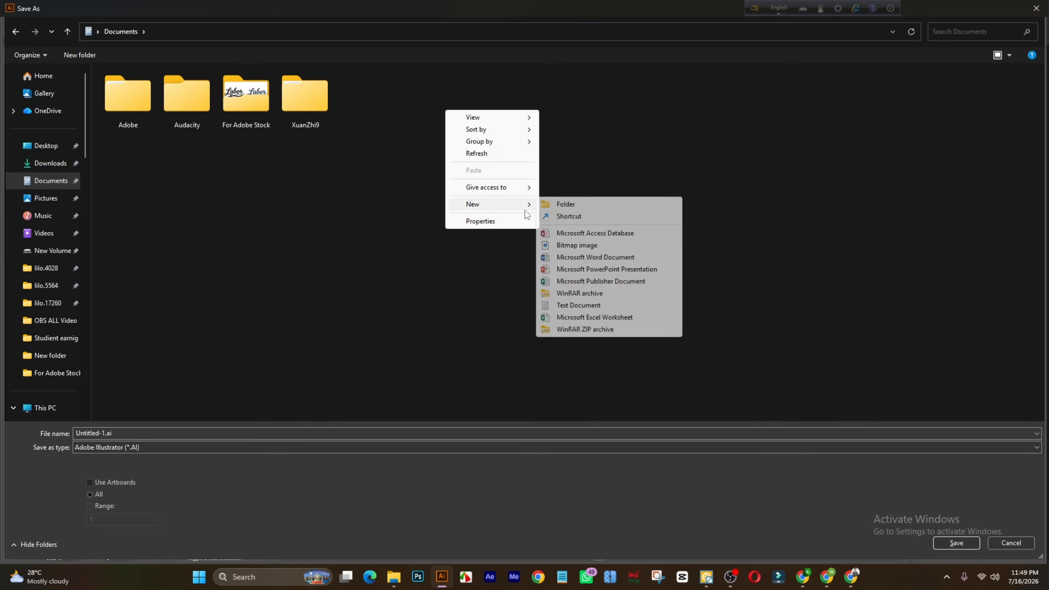
left_click(568, 204)
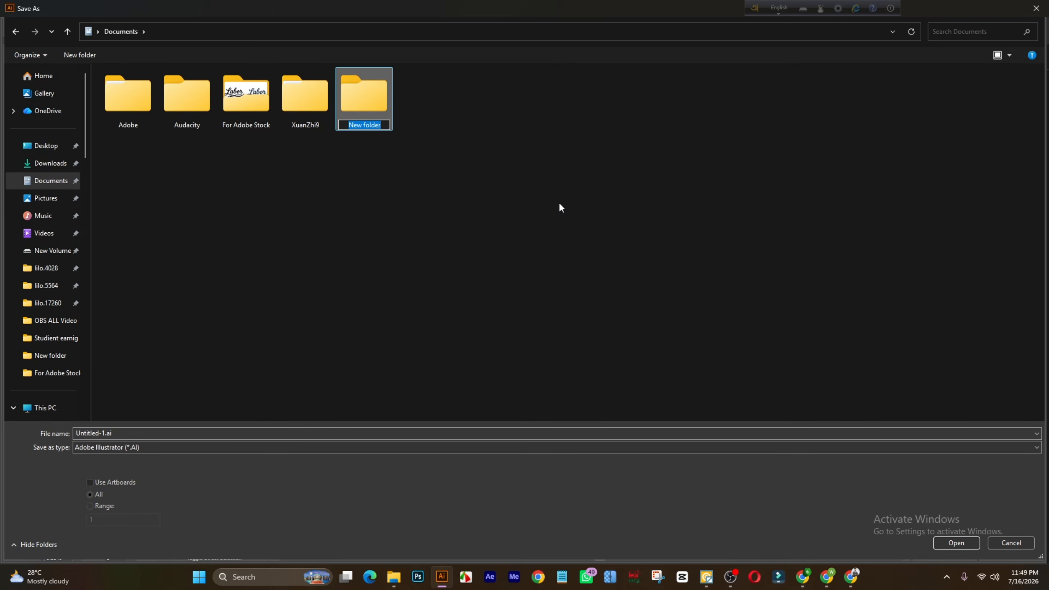
type("master Class")
key("Return")
double_click(382, 111)
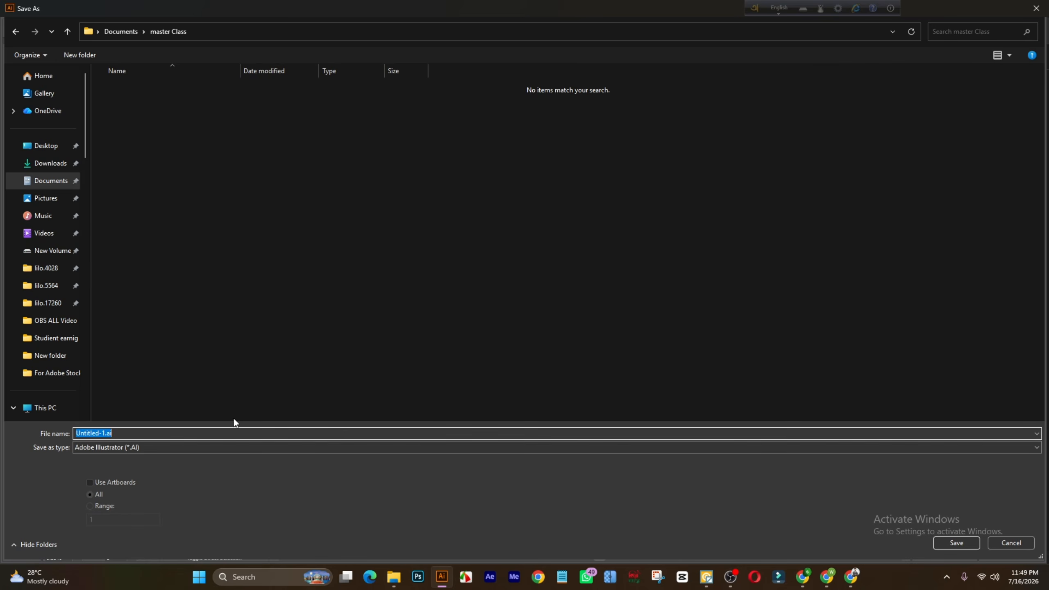
Step: Save the document as Illustrator EPS with Use Artboards enabled and the Illustrator 10 EPS version
left_click(100, 433)
left_click(141, 448)
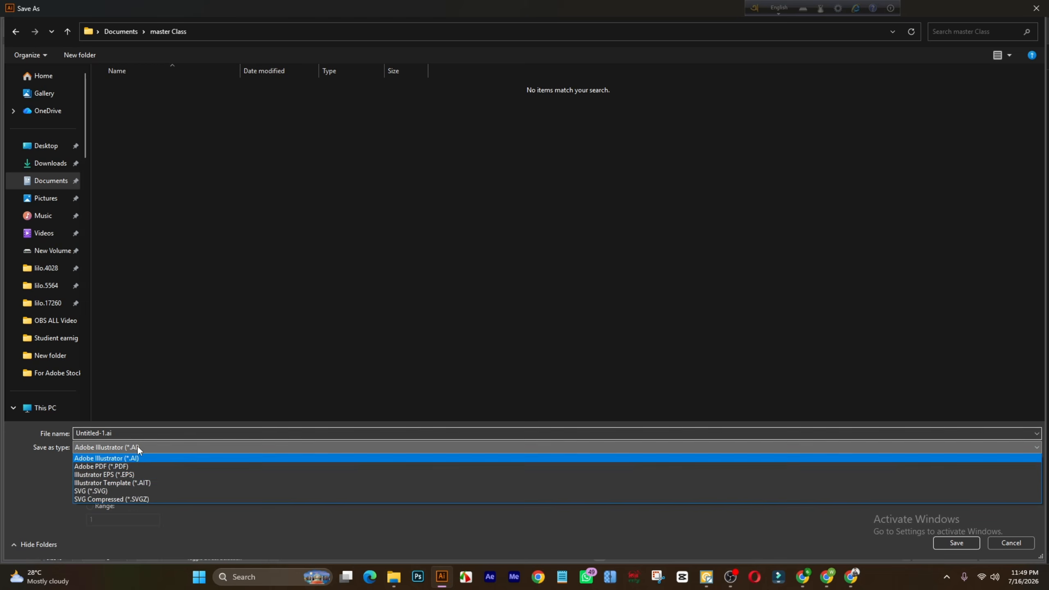
left_click(124, 471)
left_click(96, 486)
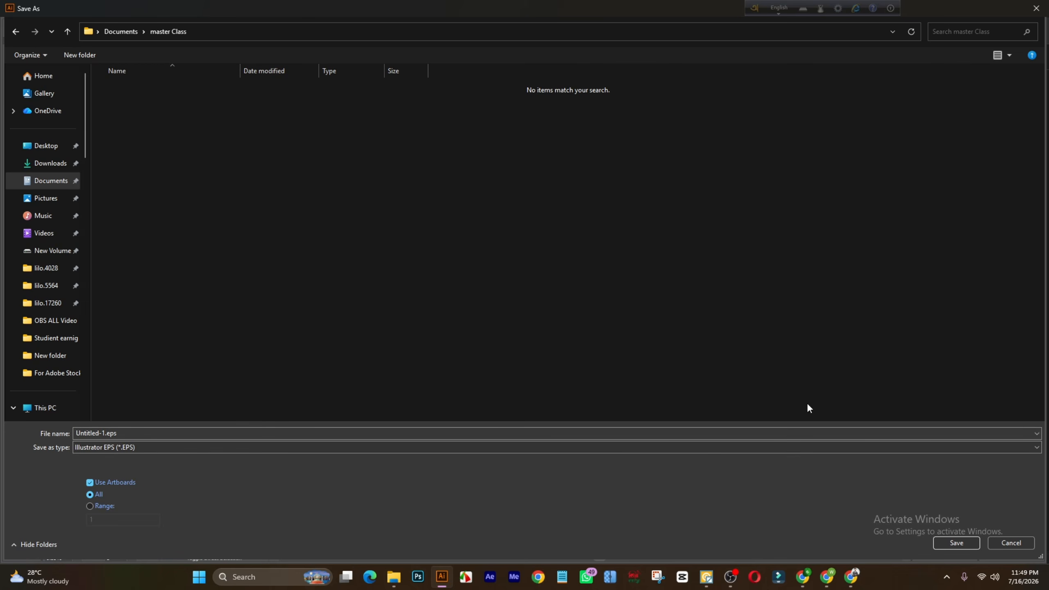
left_click(955, 543)
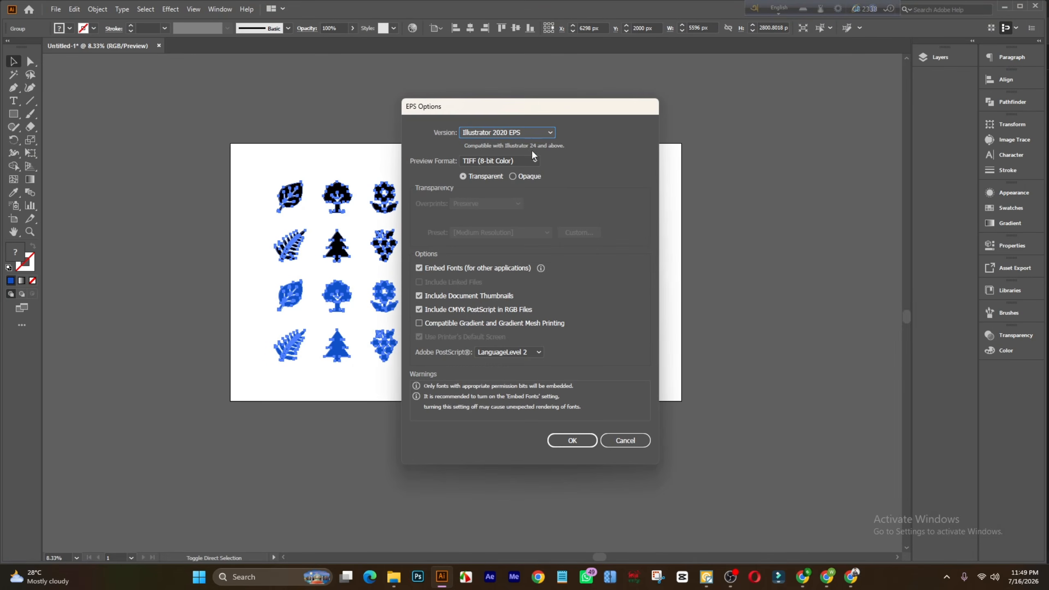
left_click(526, 135)
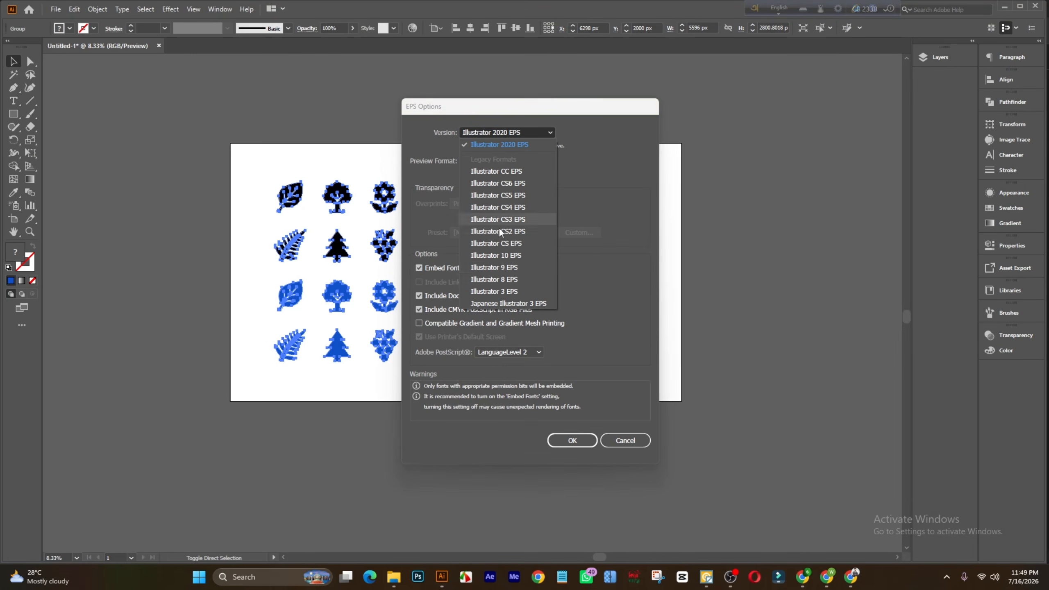
left_click(508, 256)
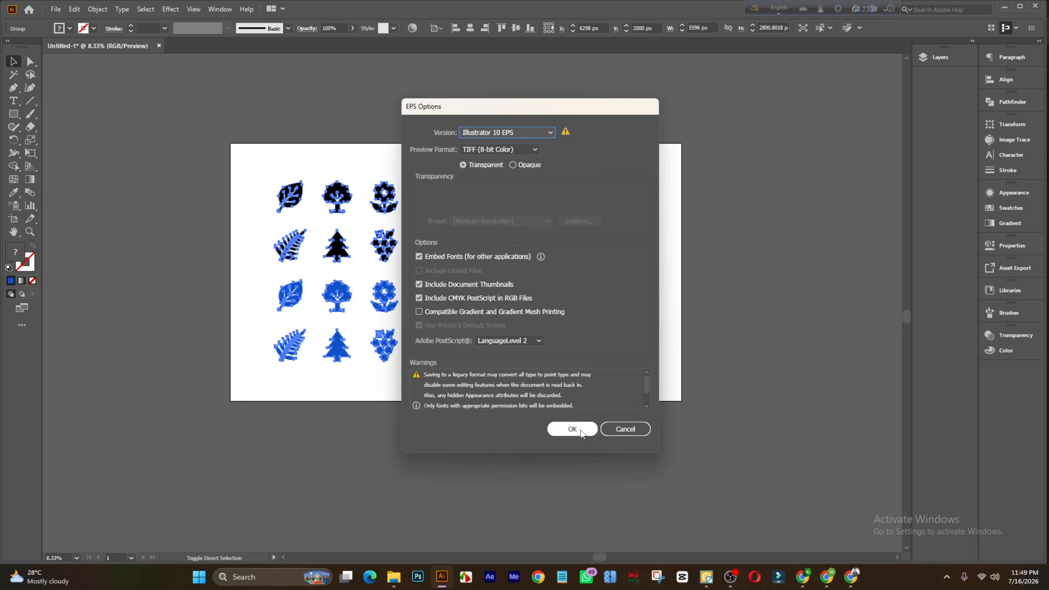
left_click(572, 439)
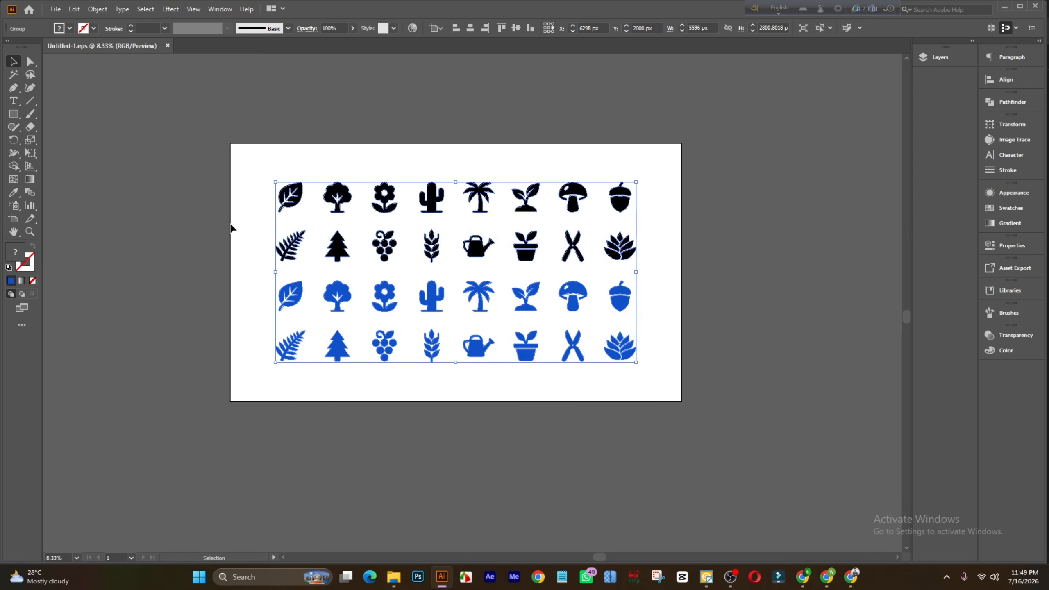
left_click_drag(218, 141, 730, 423)
left_click(730, 426)
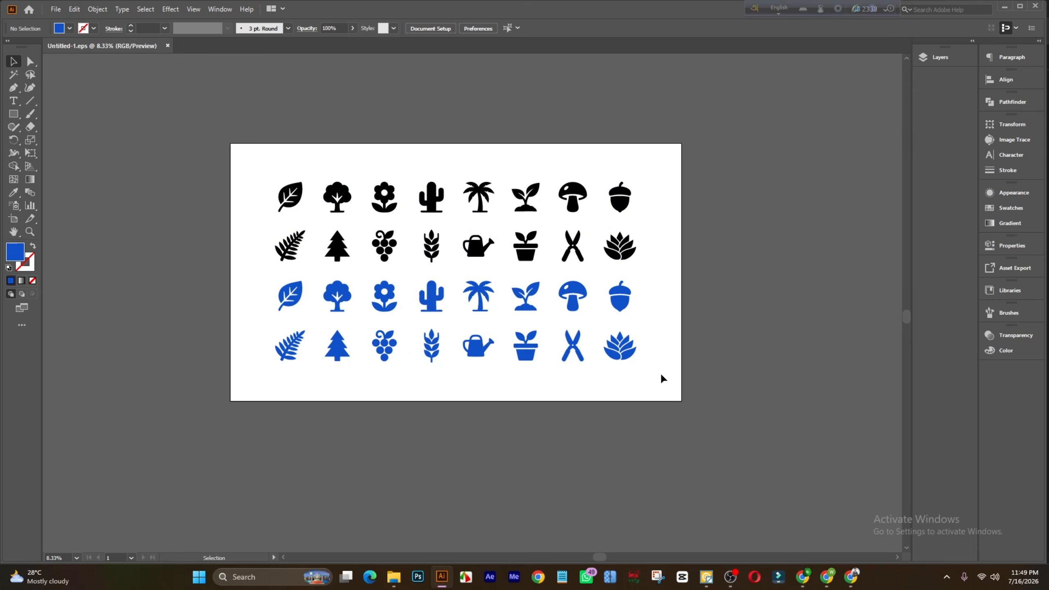
left_click_drag(681, 399, 232, 154)
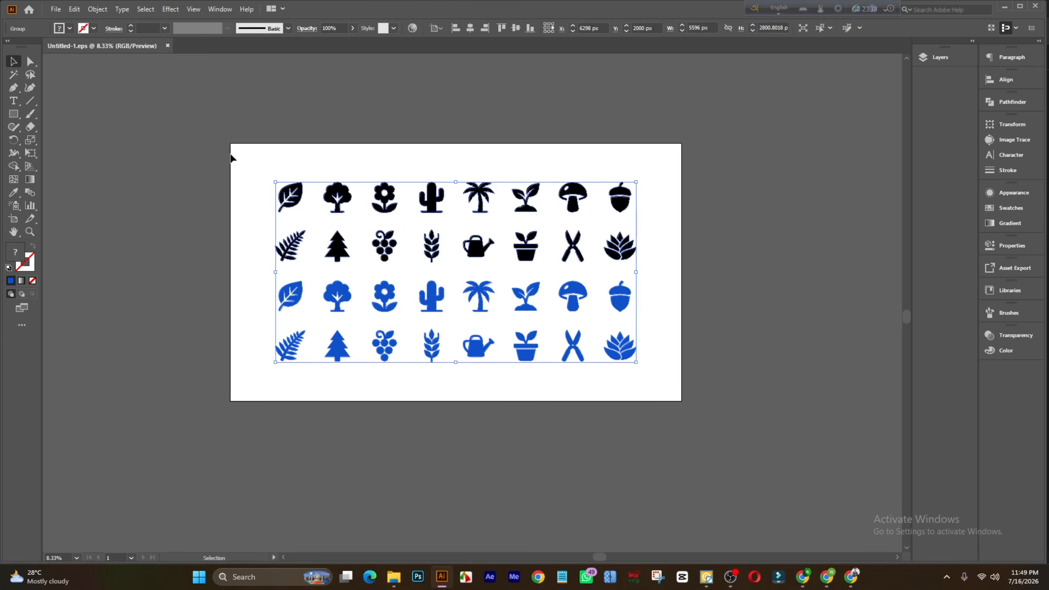
left_click(233, 155)
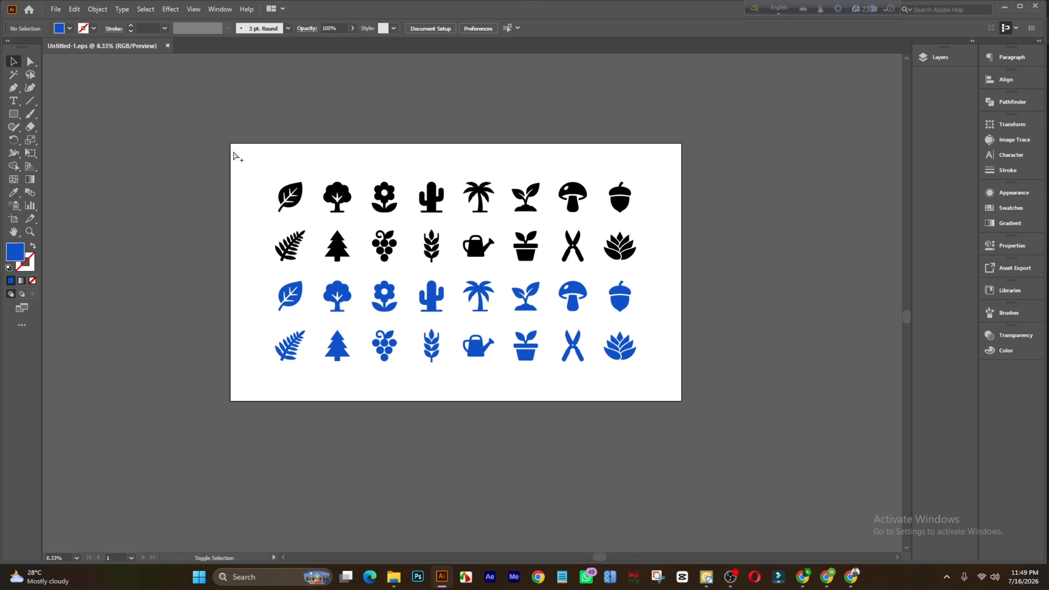
Step: Export the artboard for web as a 7000 x 4000 px JPEG High image named Untitled-1.jpg in the master Class folder
key("ctrl+alt+shift+s")
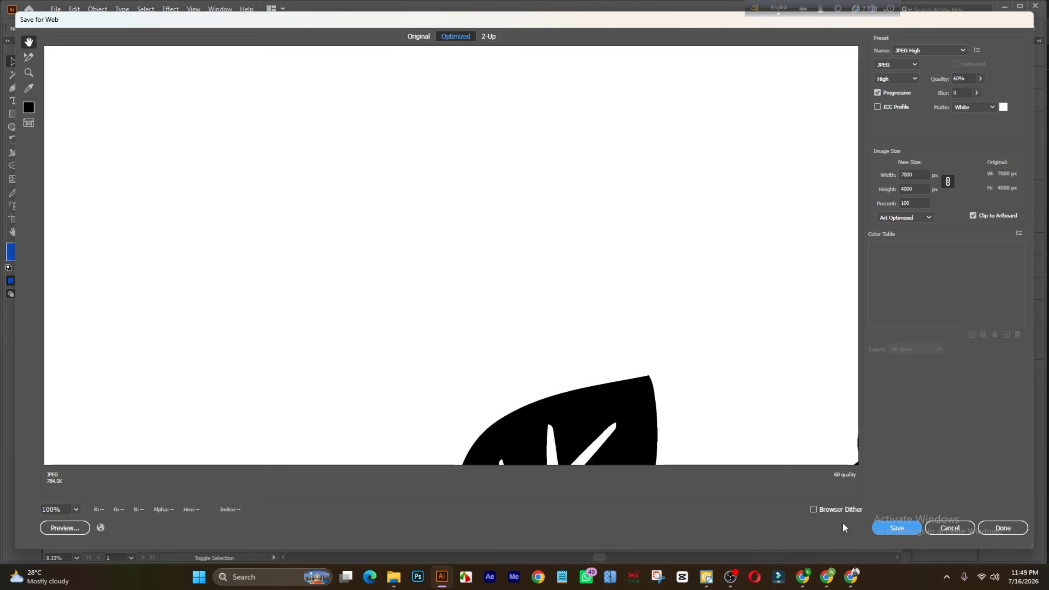
left_click(897, 528)
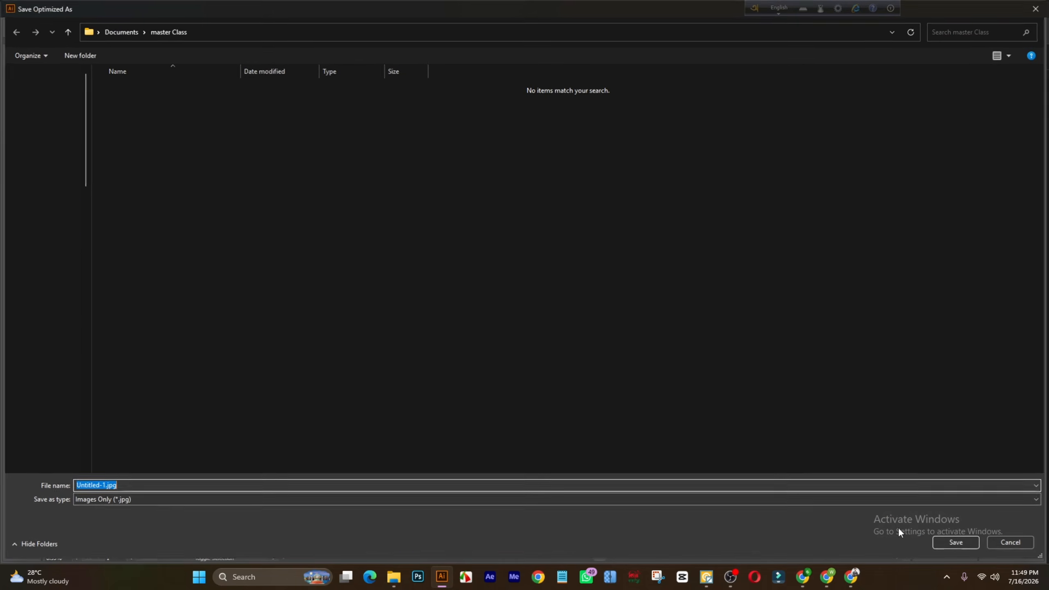
left_click(955, 543)
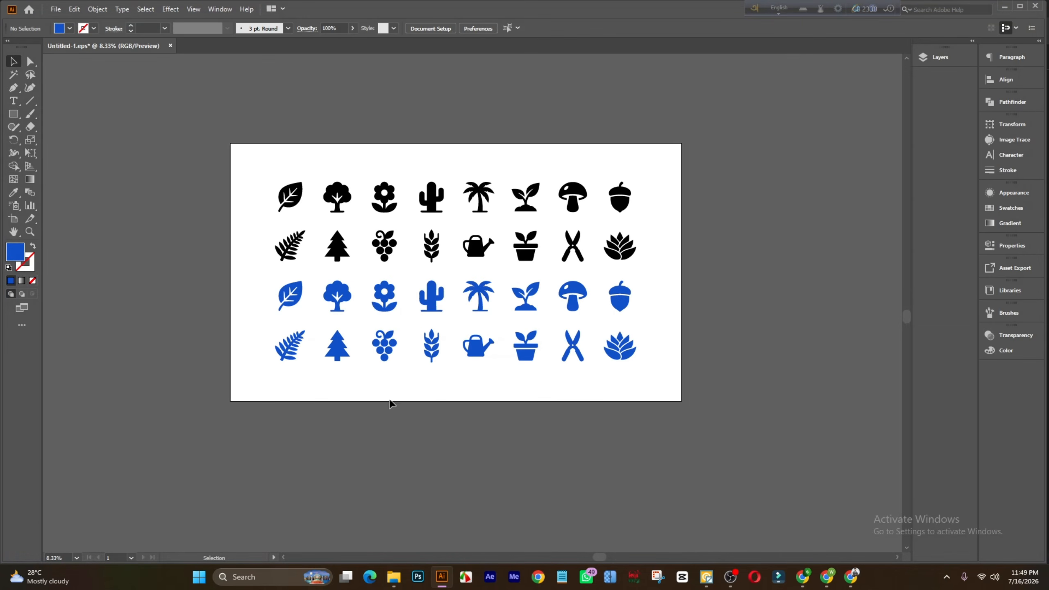
Step: Switch to File Explorer, open the master Class folder in Documents, and inspect the exported Untitled-1.jpg up close in Photos
left_click(394, 579)
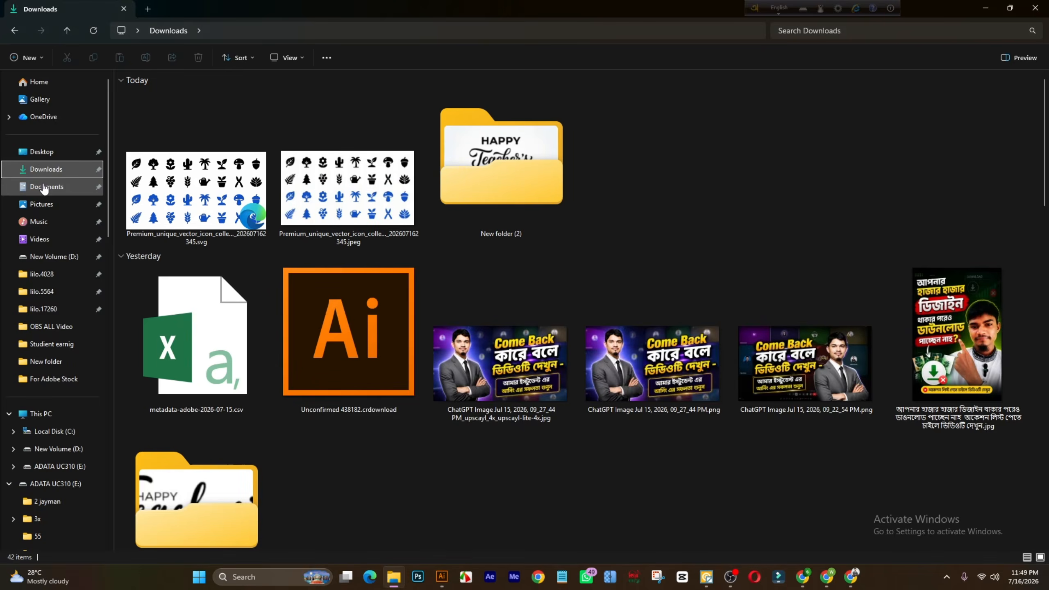
left_click(75, 188)
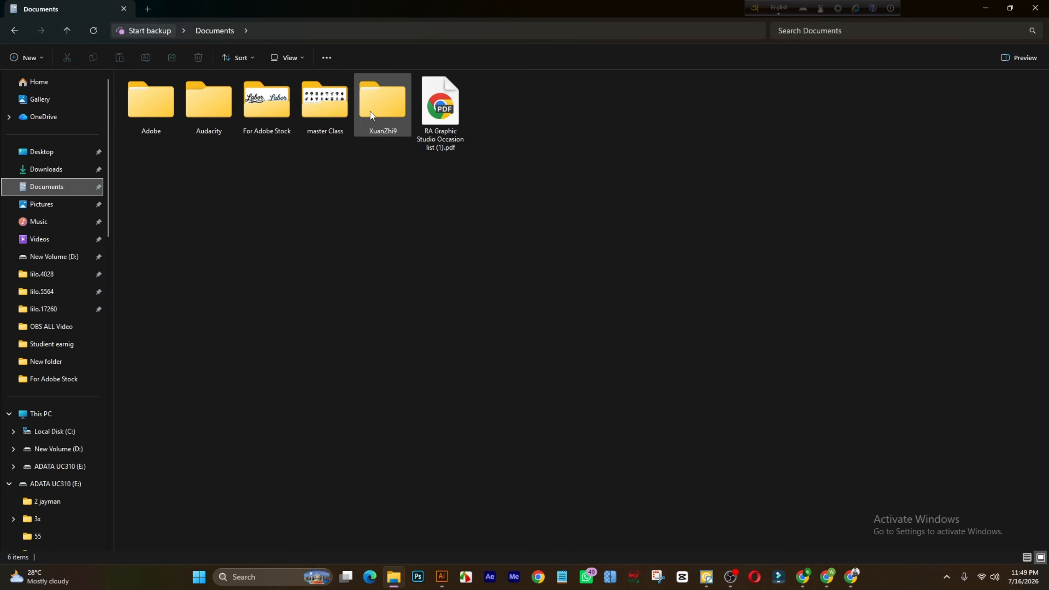
double_click(326, 108)
left_click(264, 124)
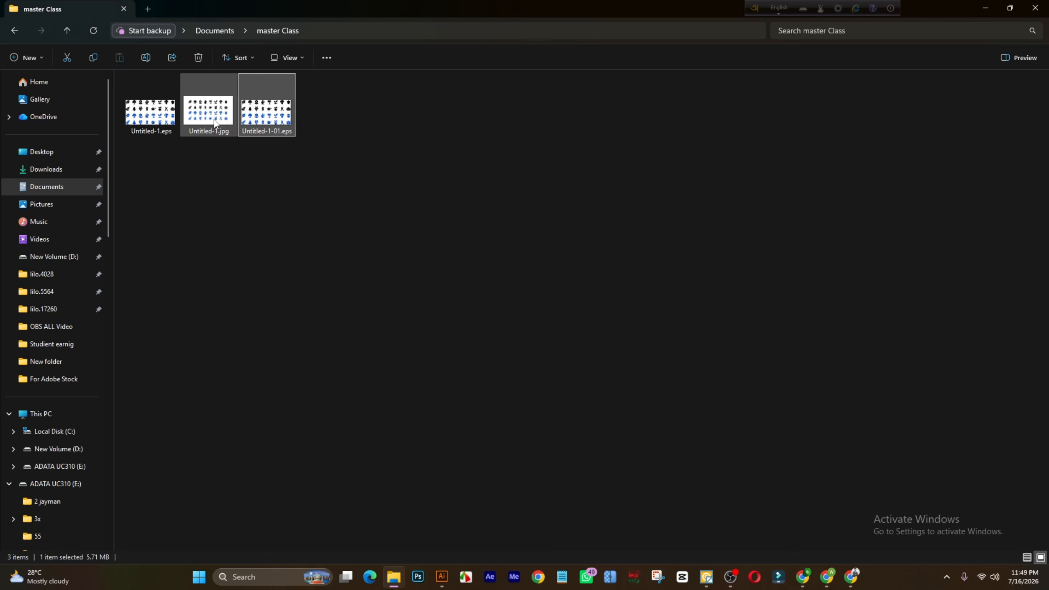
left_click(205, 118)
left_click(159, 119)
left_click(205, 115)
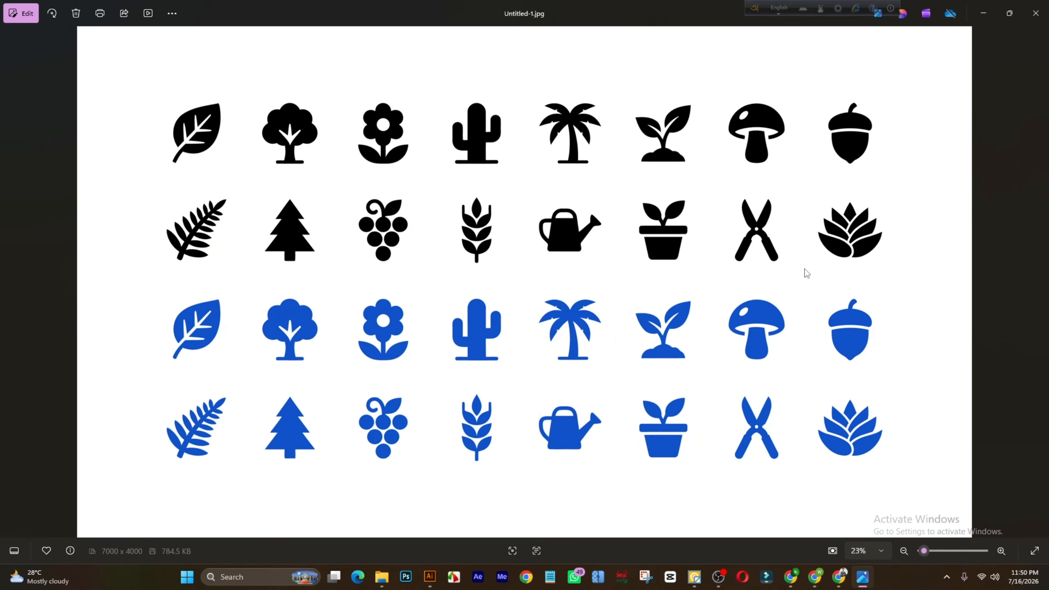
left_click_drag(925, 550, 924, 549)
left_click_drag(928, 552, 925, 554)
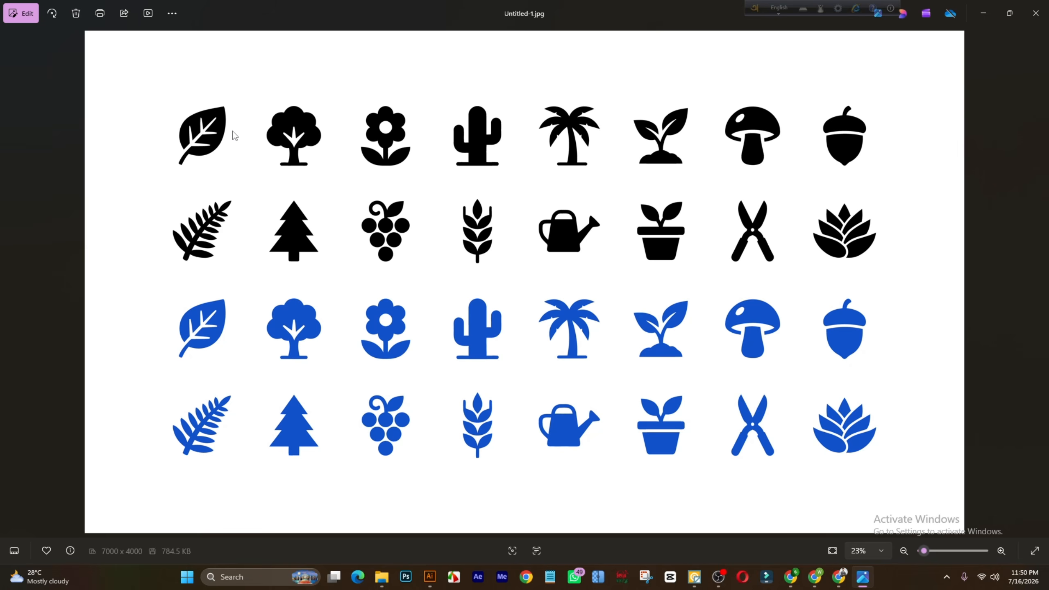
scroll(314, 147, "up", 2)
scroll(315, 146, "down", 2)
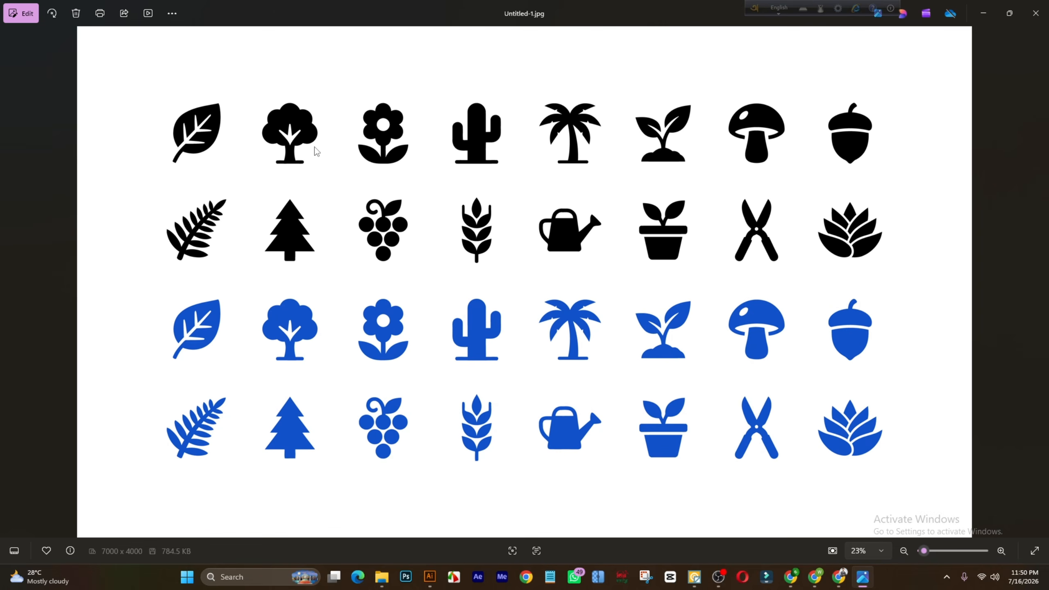